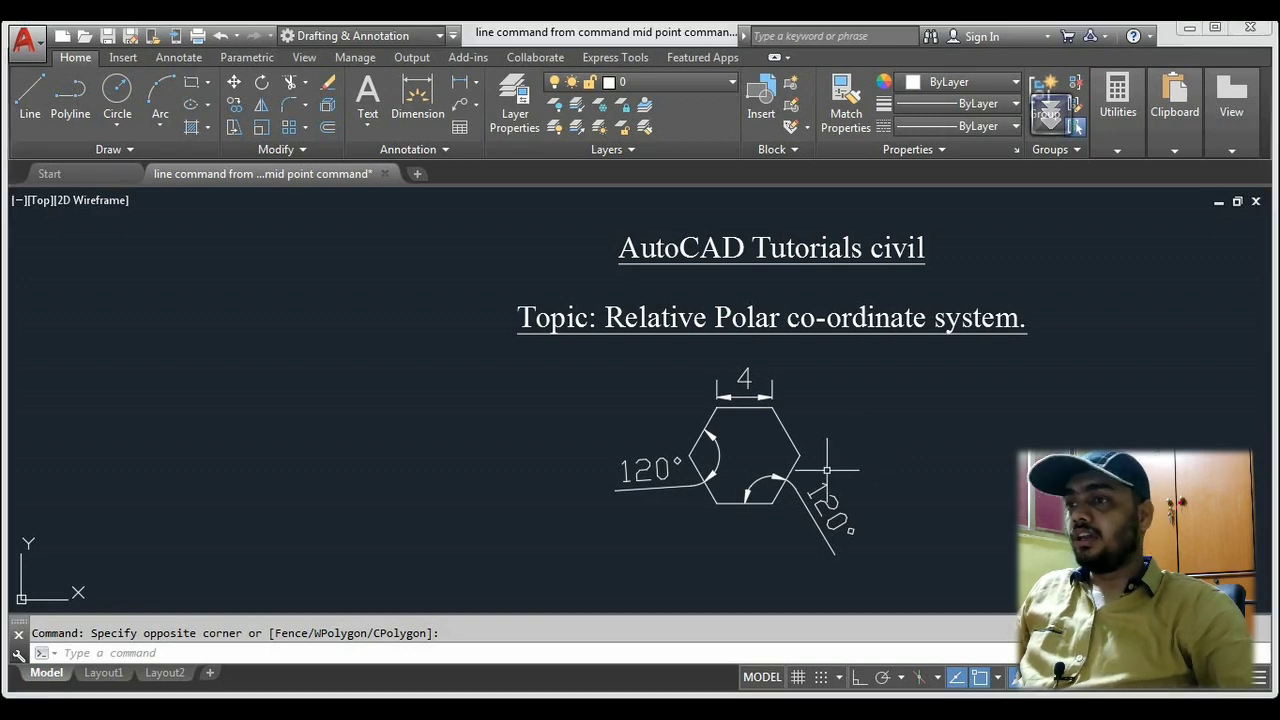
Step: With Ortho on, draw a horizontal reference line from the hexagon's right corner
scroll(827, 469, up, 2)
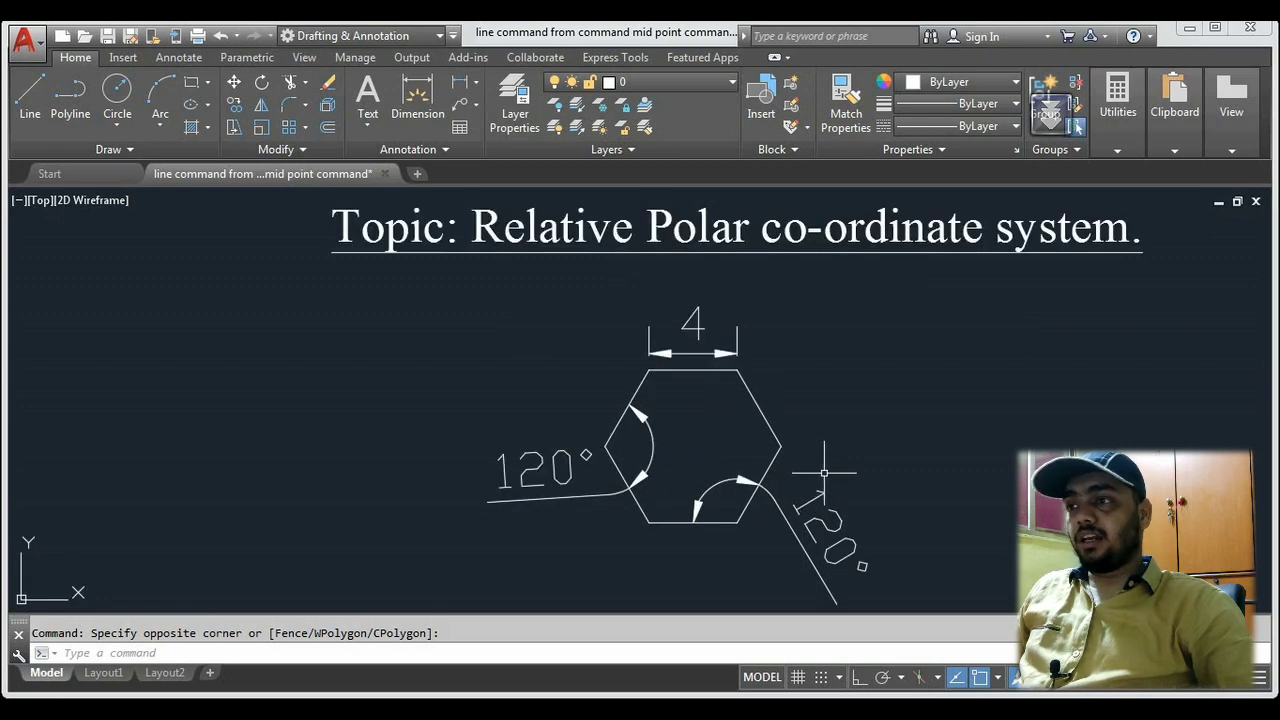
scroll(824, 472, up, 2)
scroll(828, 486, down, 2)
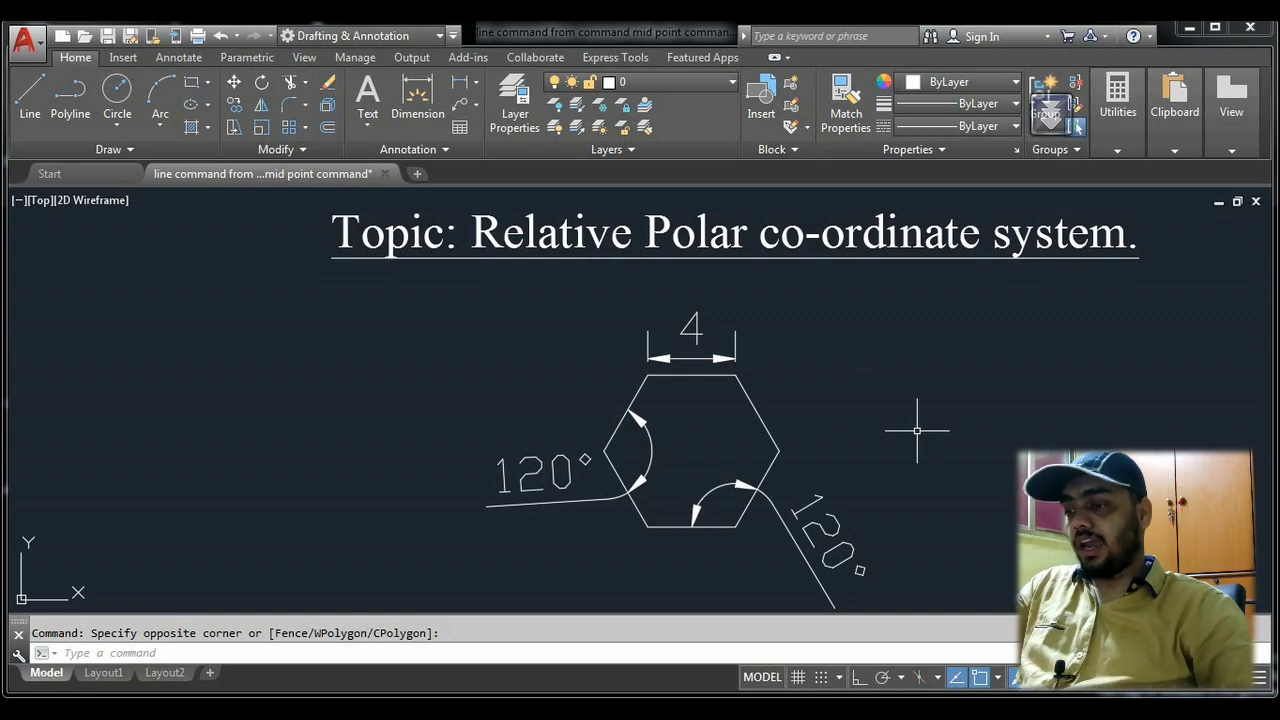
text(l)
key(Return)
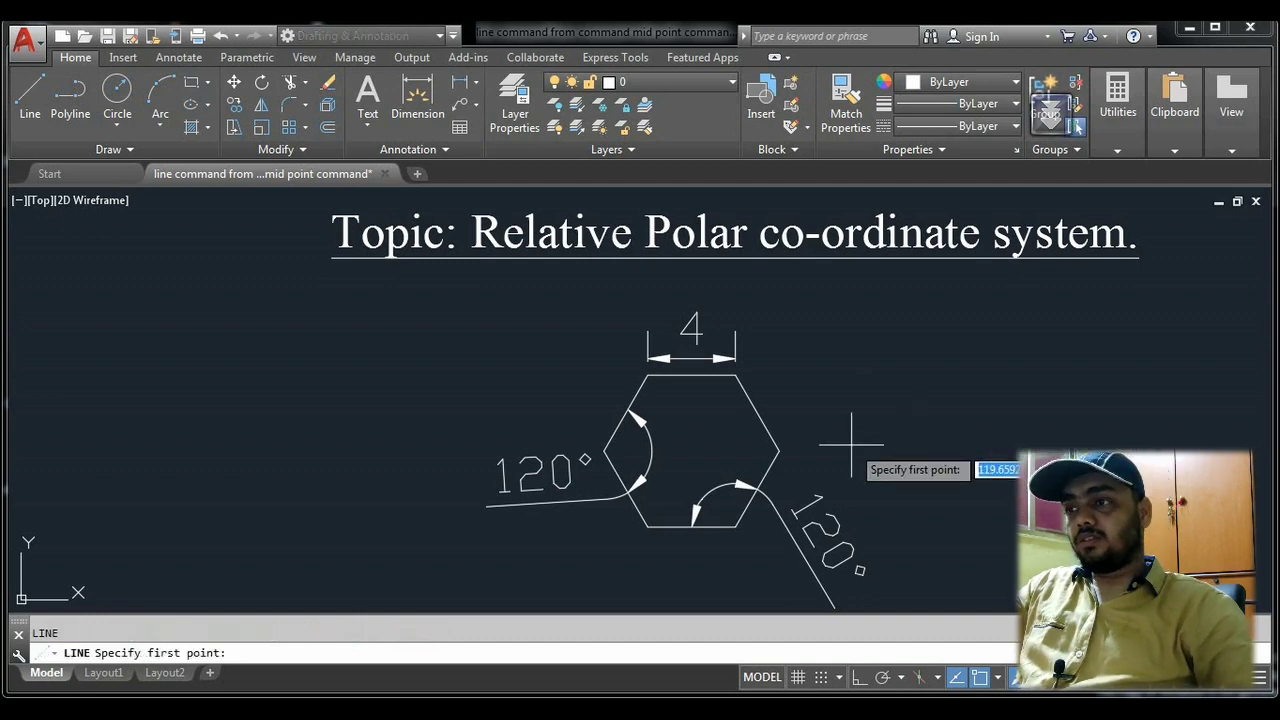
click(779, 450)
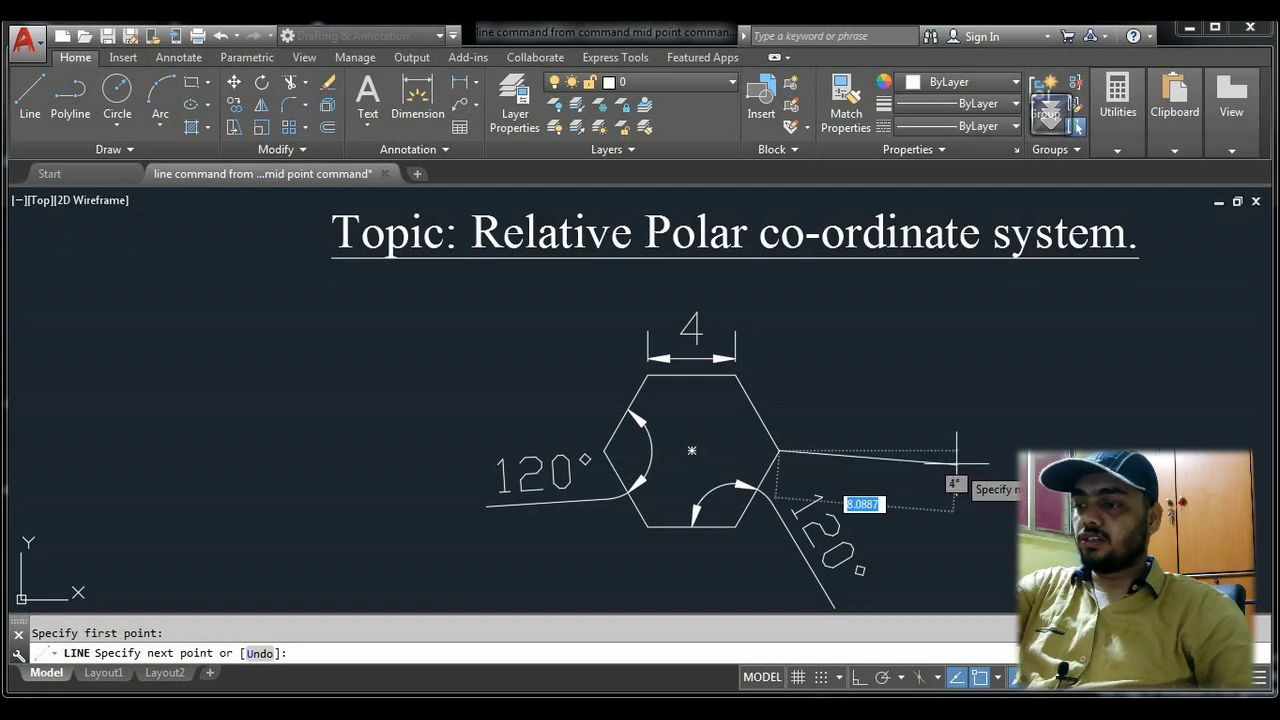
key(F8)
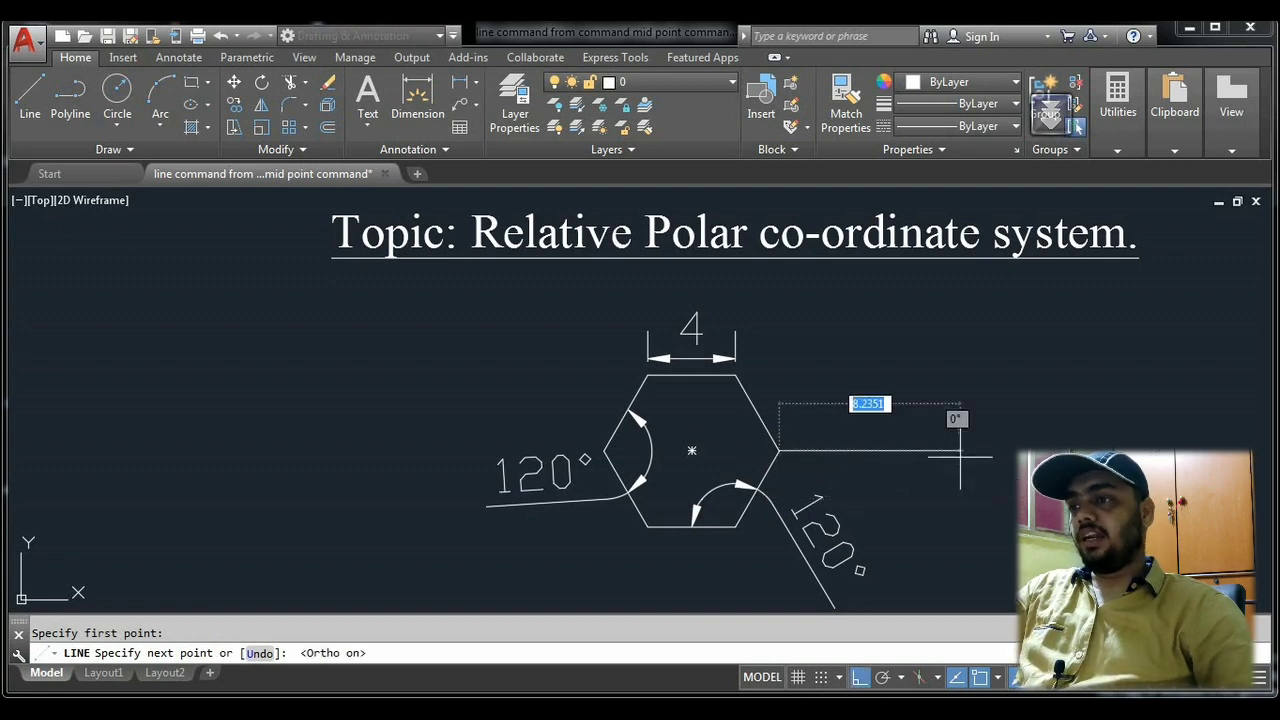
click(917, 433)
key(Return)
key(Return)
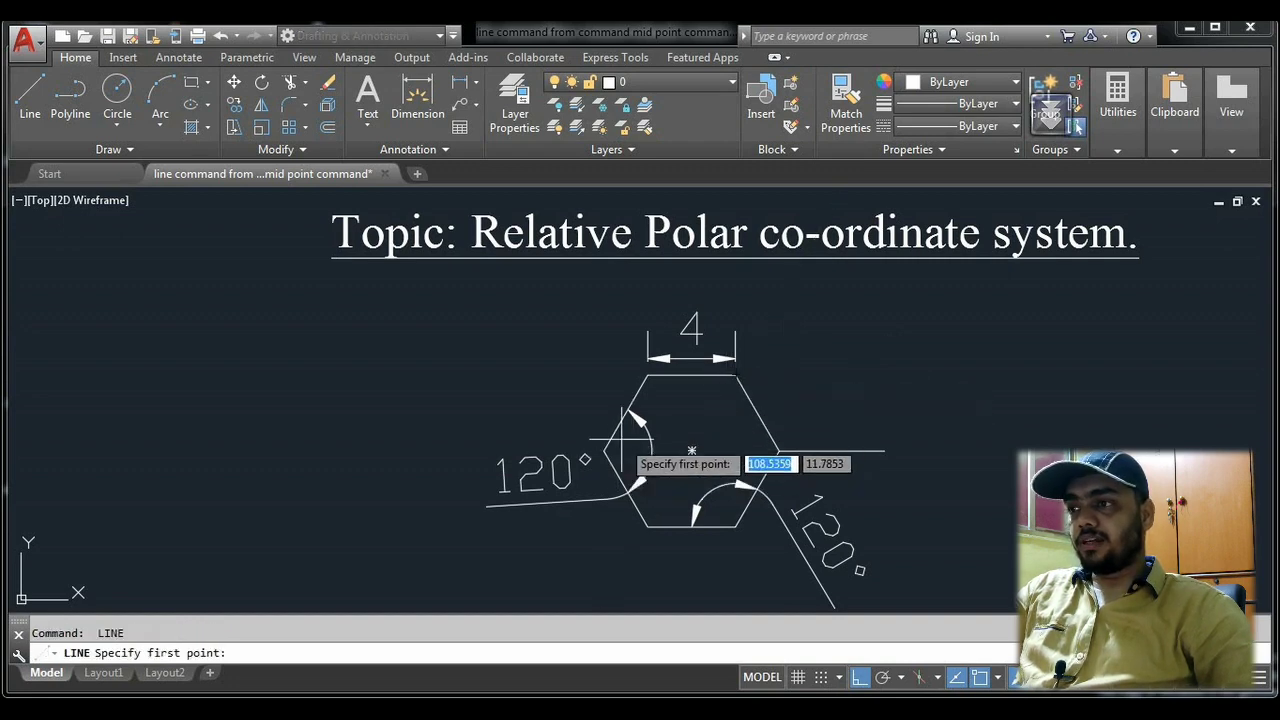
Step: Draw horizontal reference lines from the hexagon's left corner and beyond its bottom edge
click(648, 376)
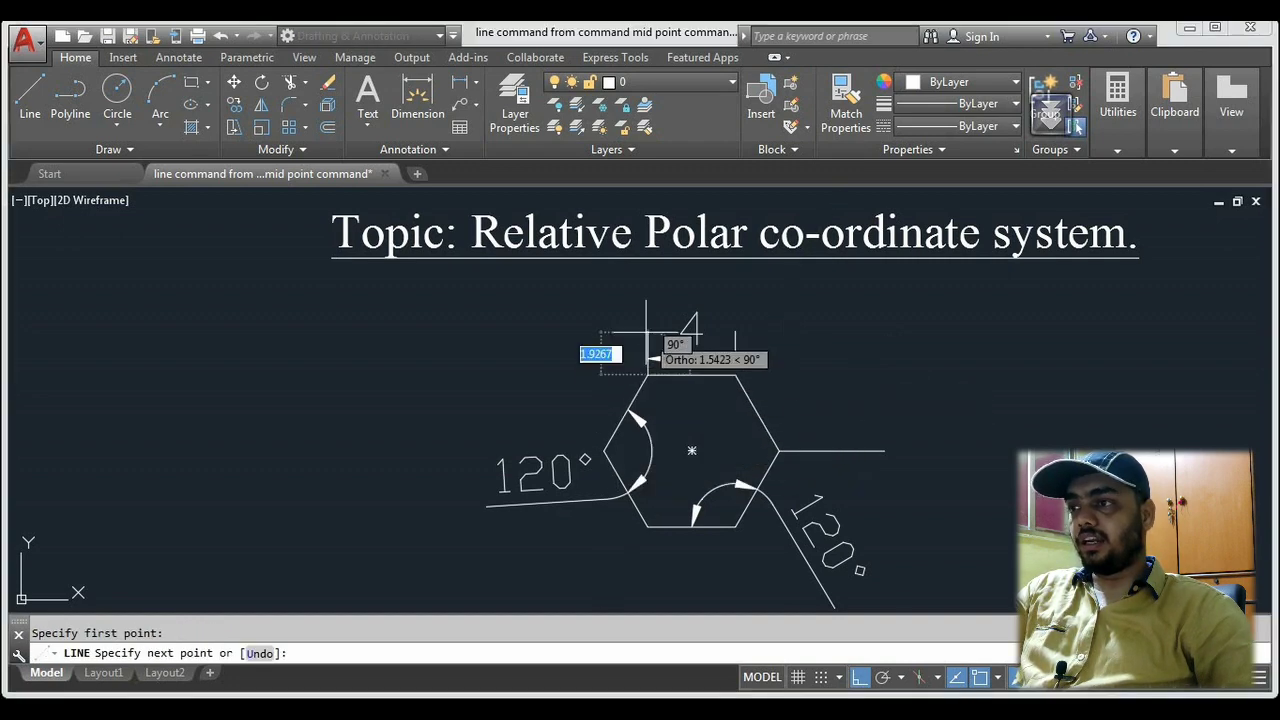
key(Return)
key(Return)
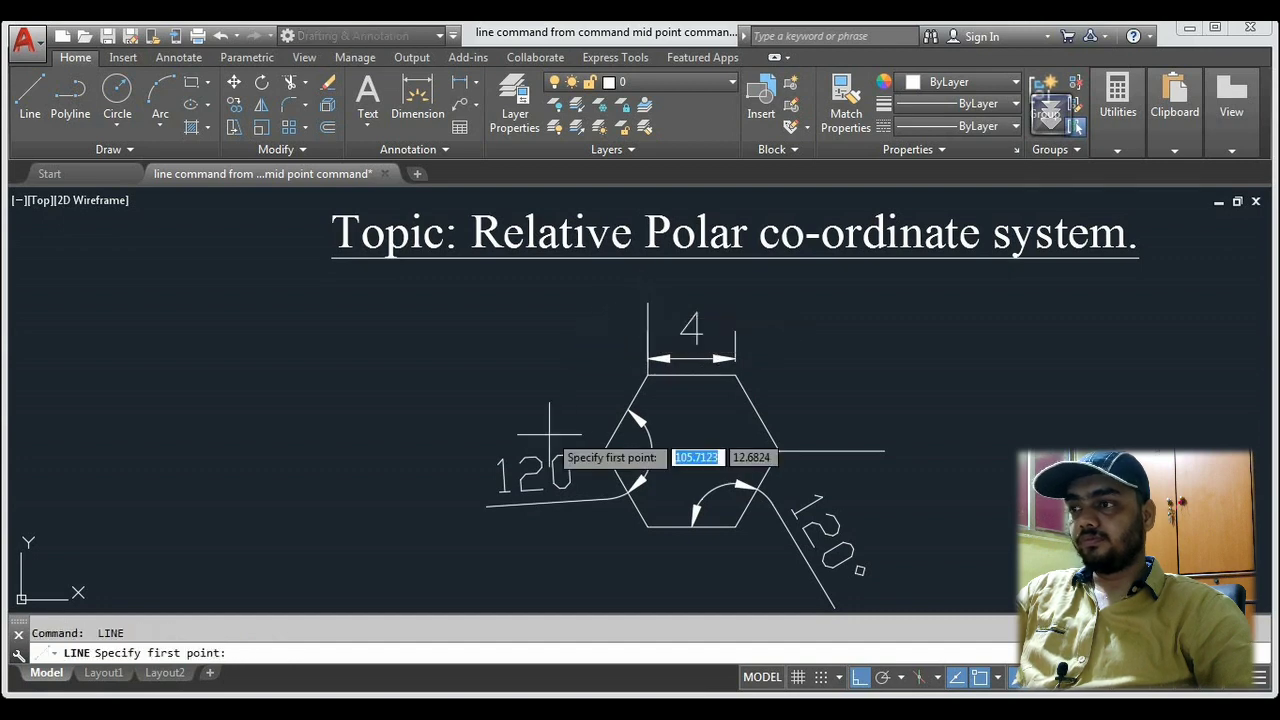
click(604, 451)
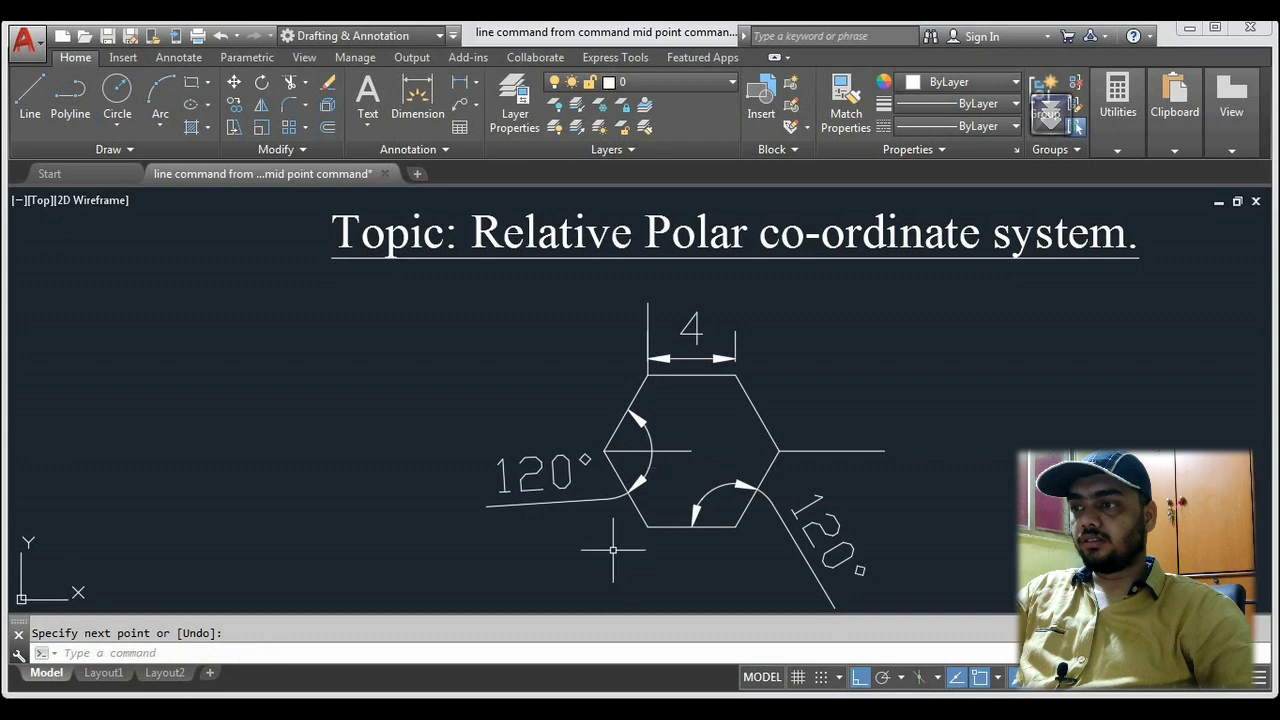
key(Return)
key(Return)
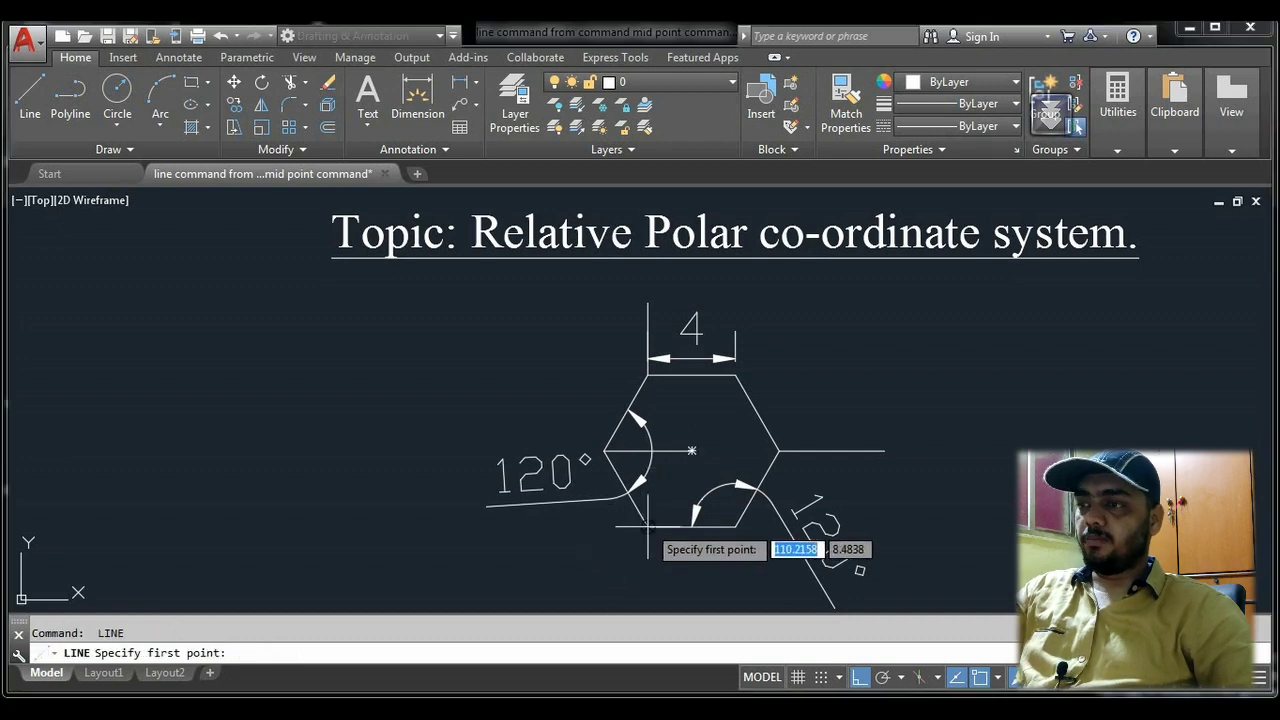
click(648, 525)
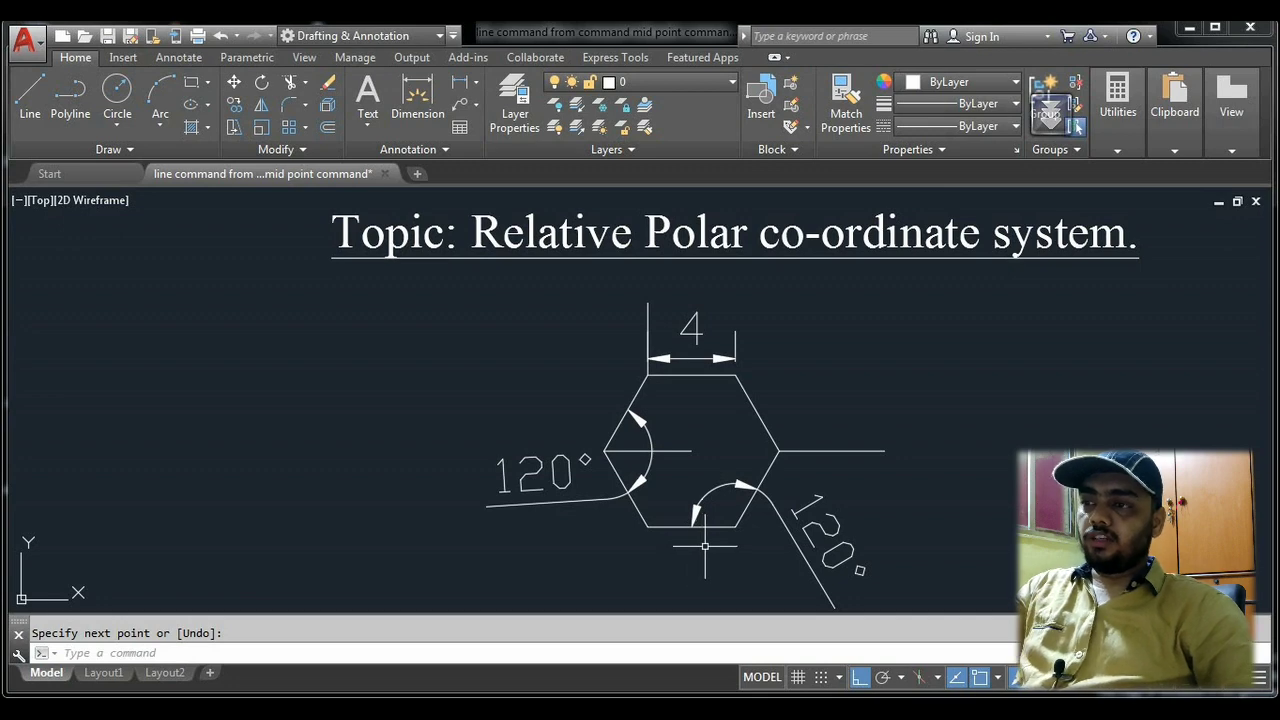
key(Return)
click(736, 527)
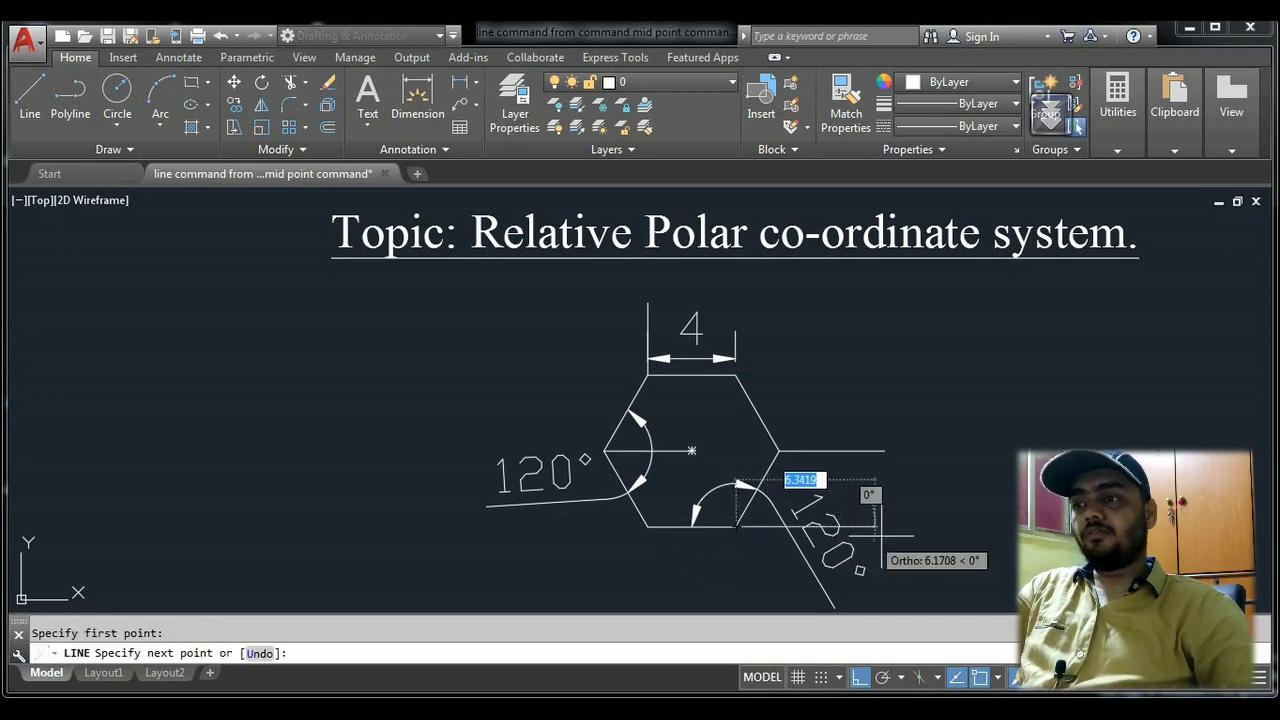
click(883, 525)
key(Return)
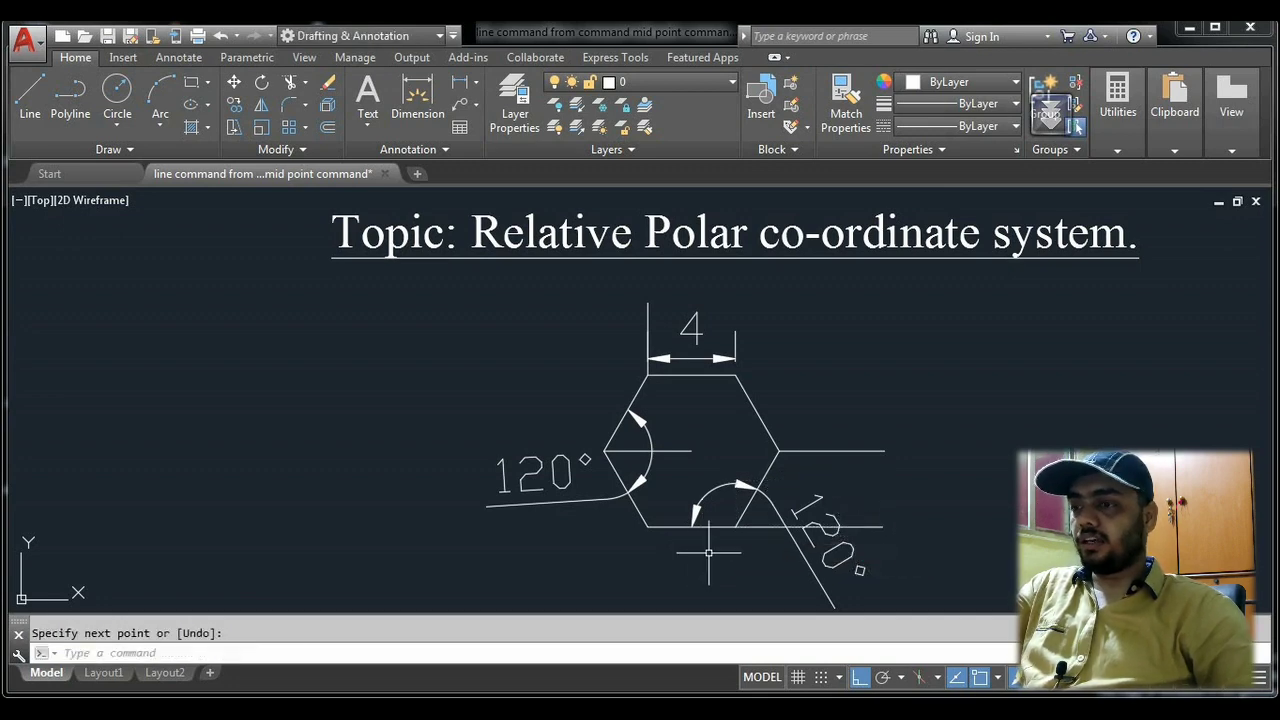
text(@)
key(Return)
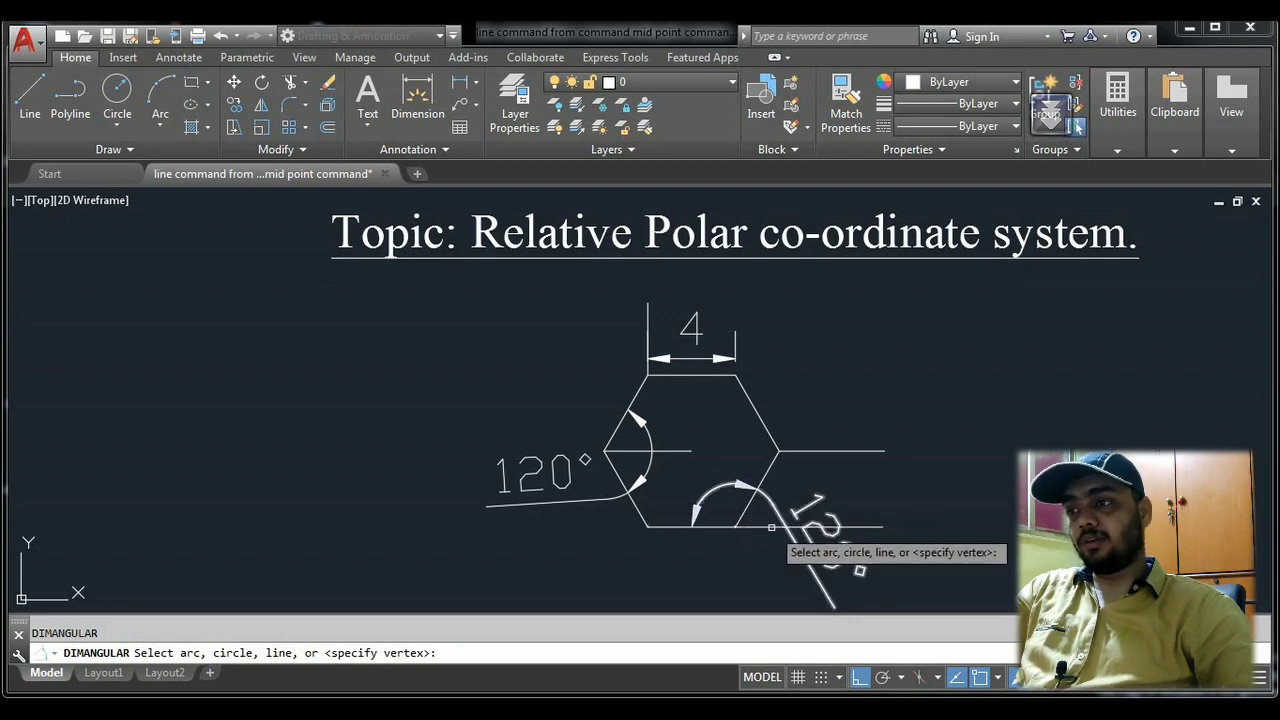
Step: Place a 120° angular dimension between the right horizontal line and the upper-right edge
click(769, 526)
click(760, 526)
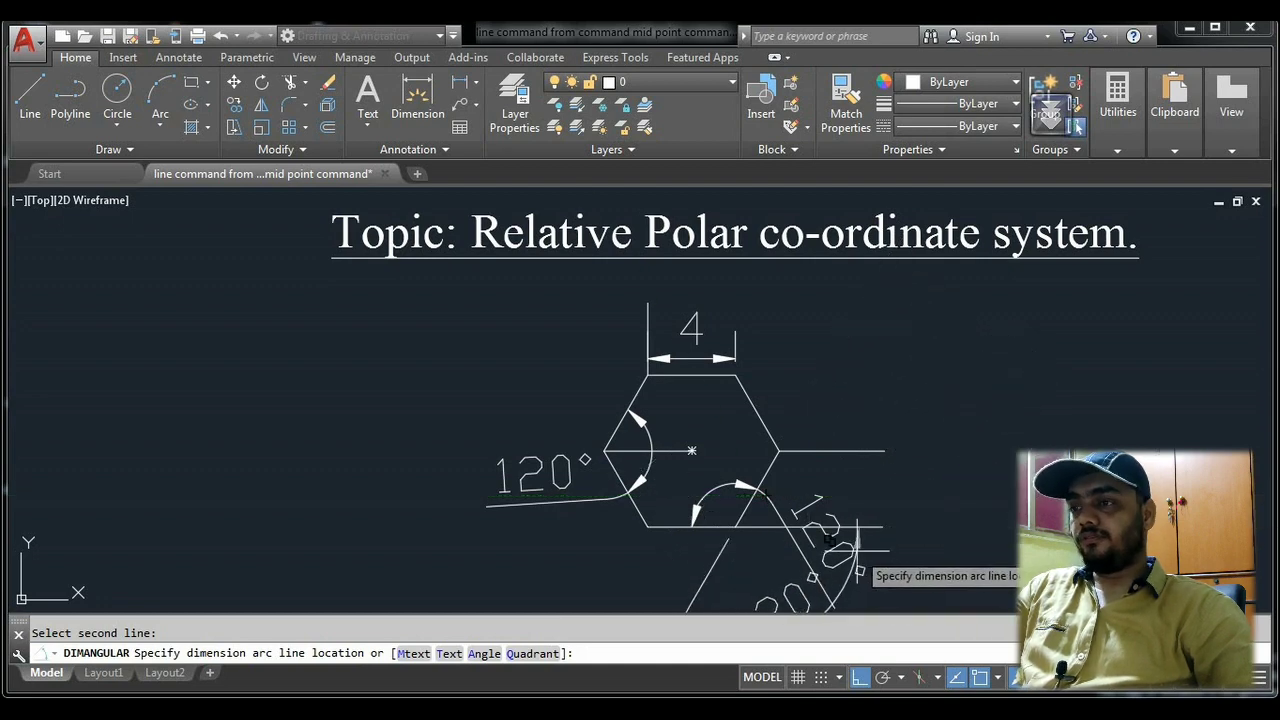
click(853, 545)
key(Return)
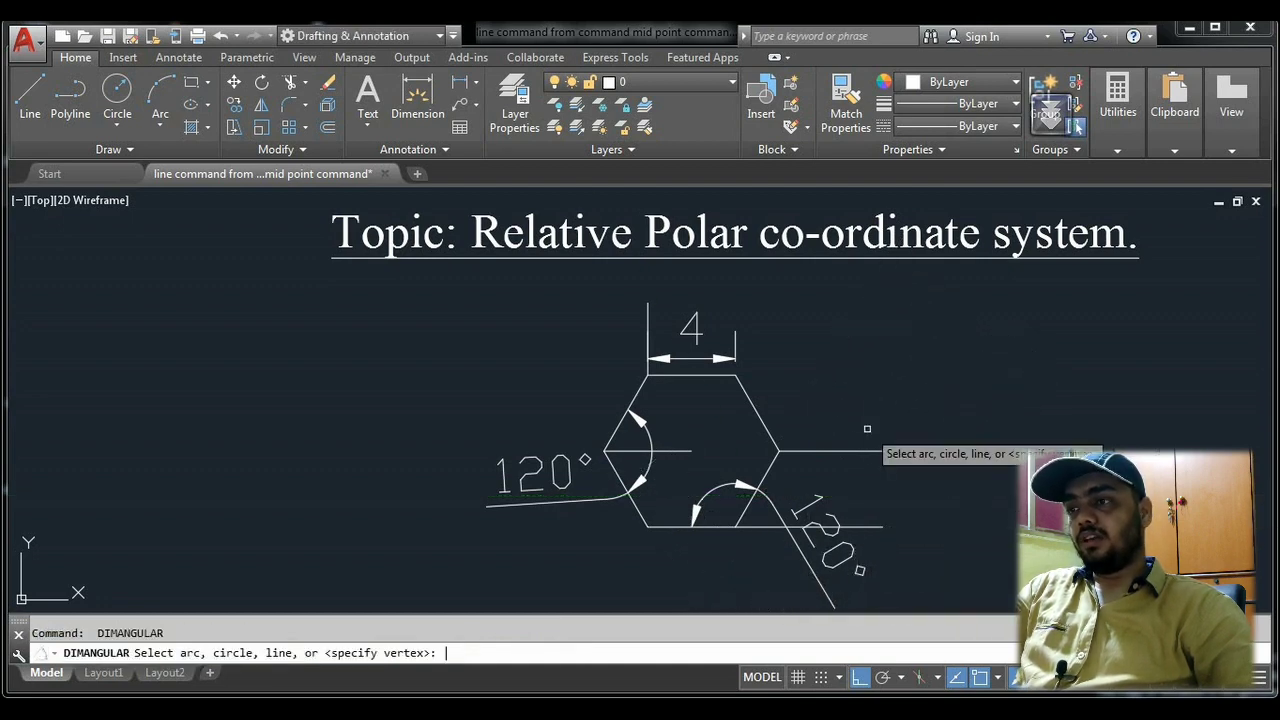
click(802, 452)
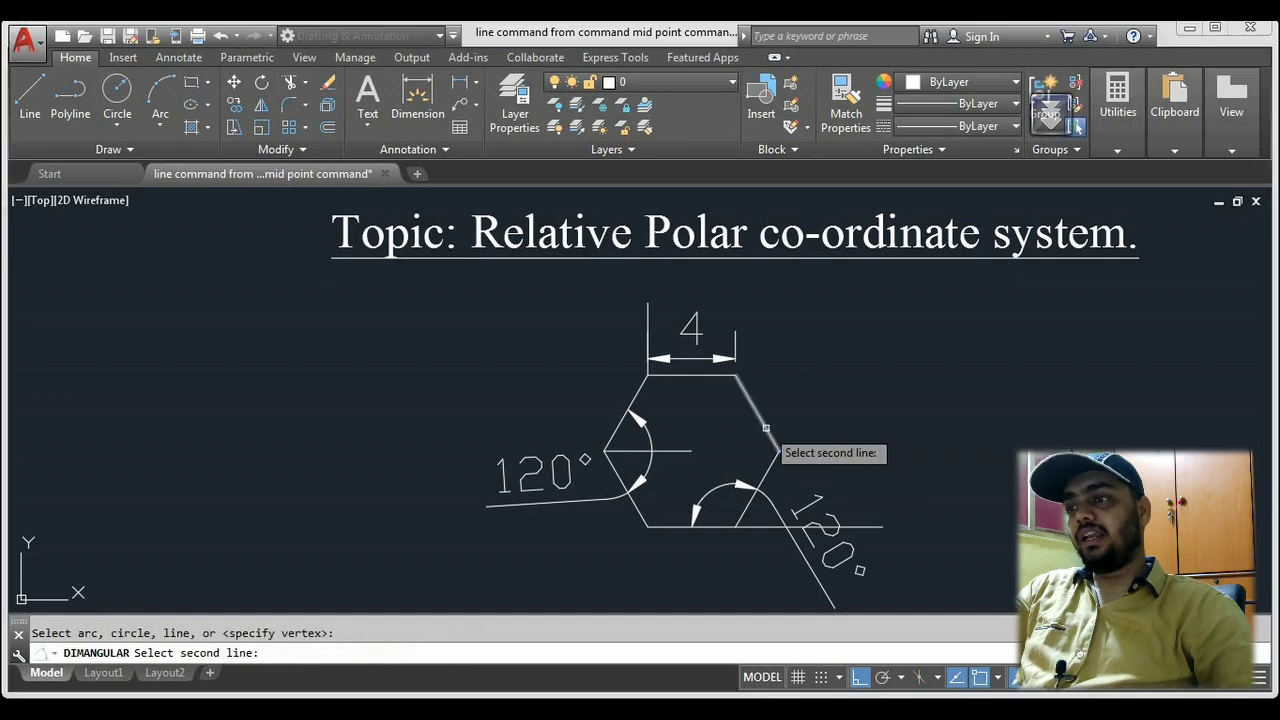
click(764, 425)
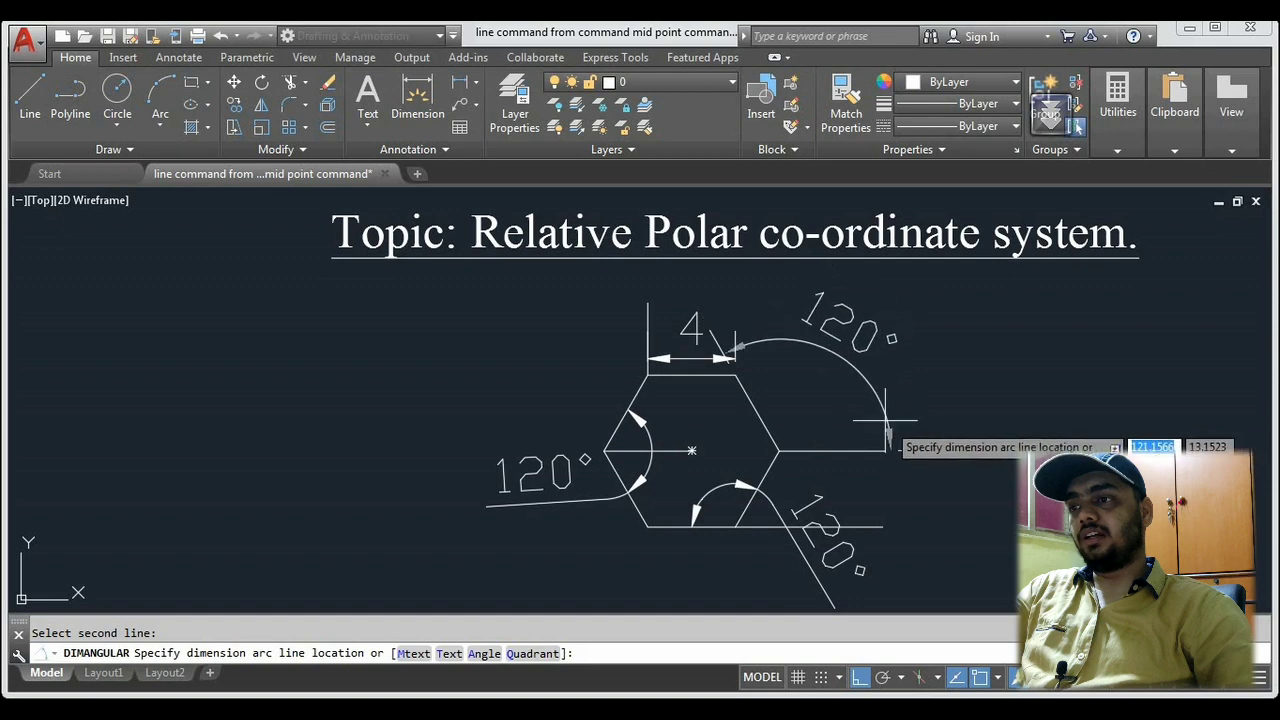
click(848, 403)
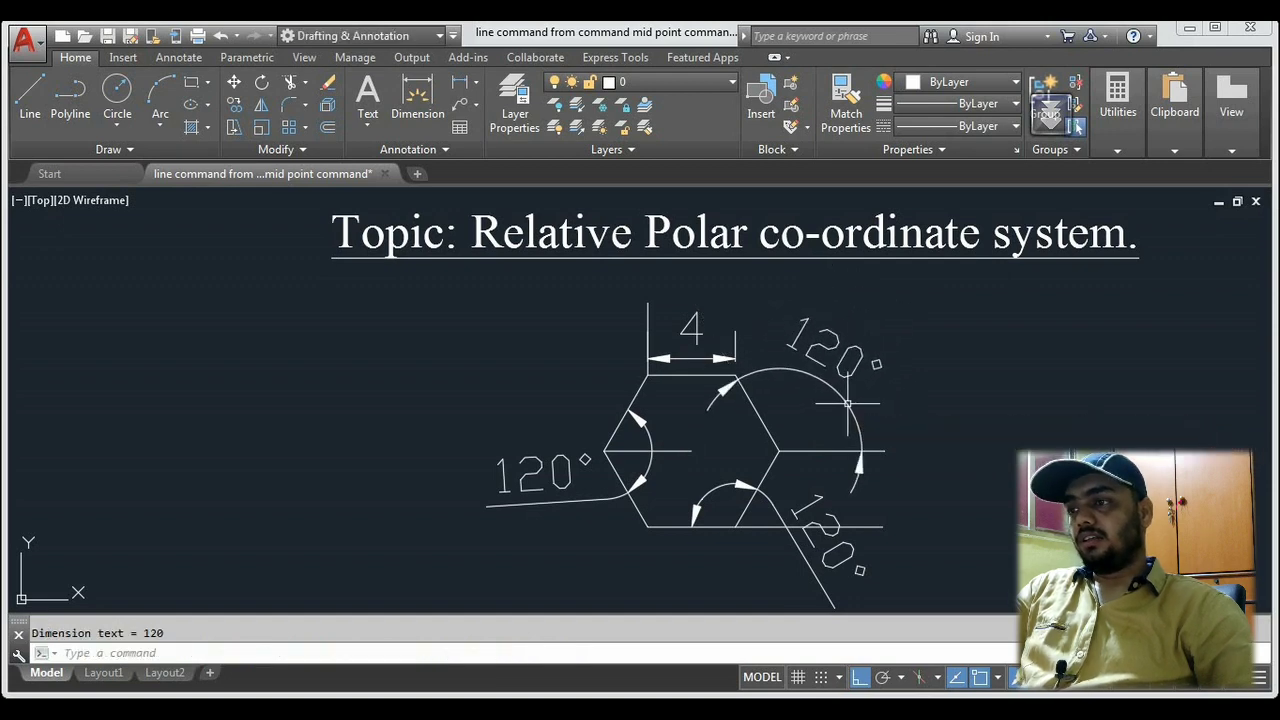
Step: Attempt a vertex-based angular dimension at the top-left corner, then cancel it
key(Return)
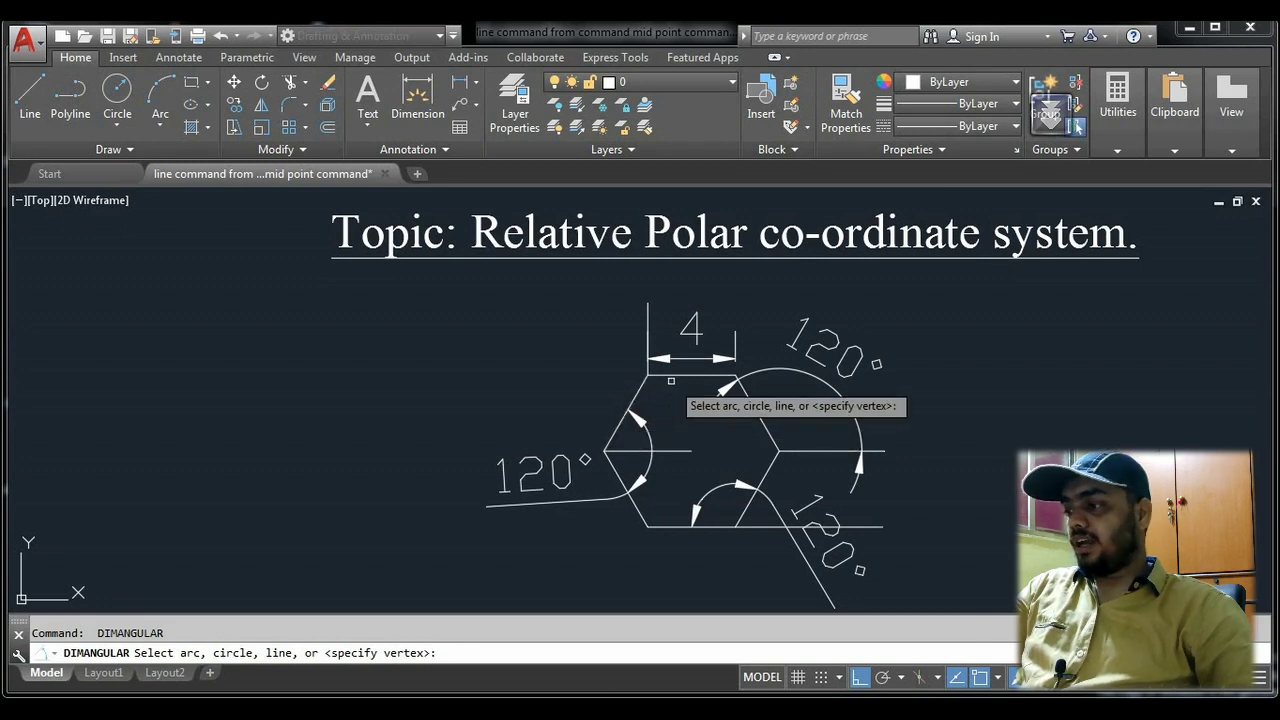
key(Return)
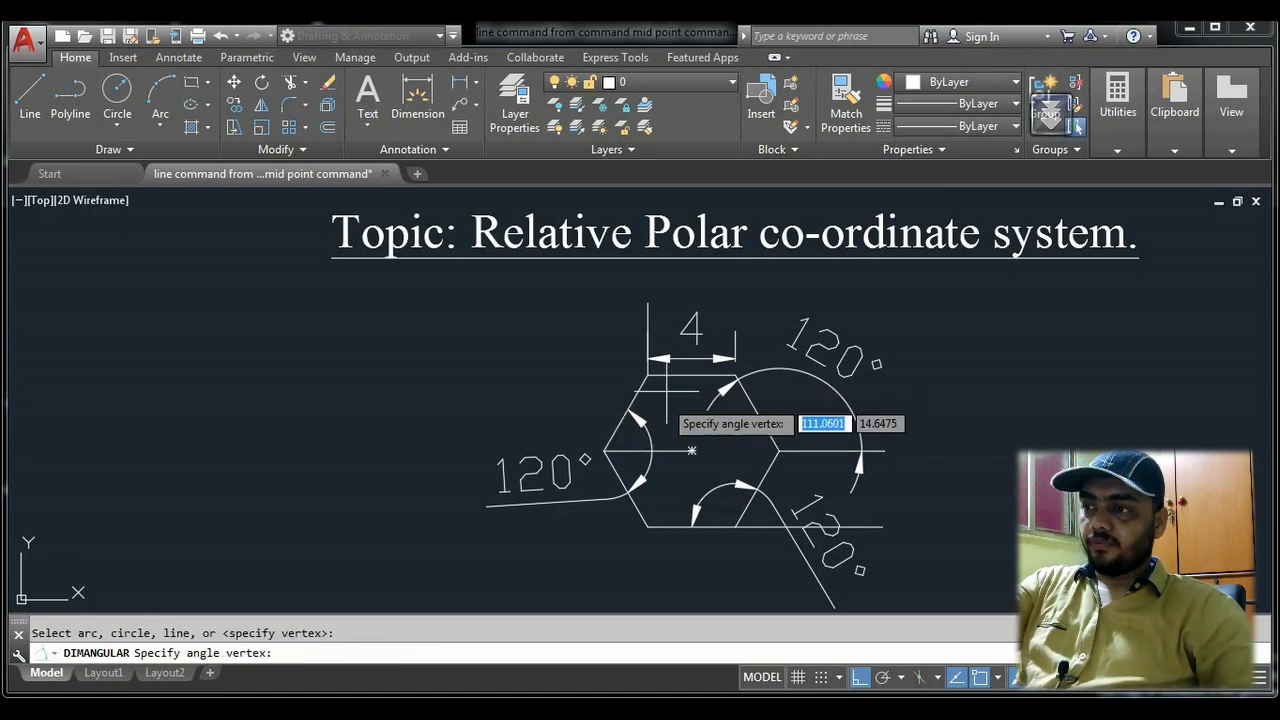
key(Return)
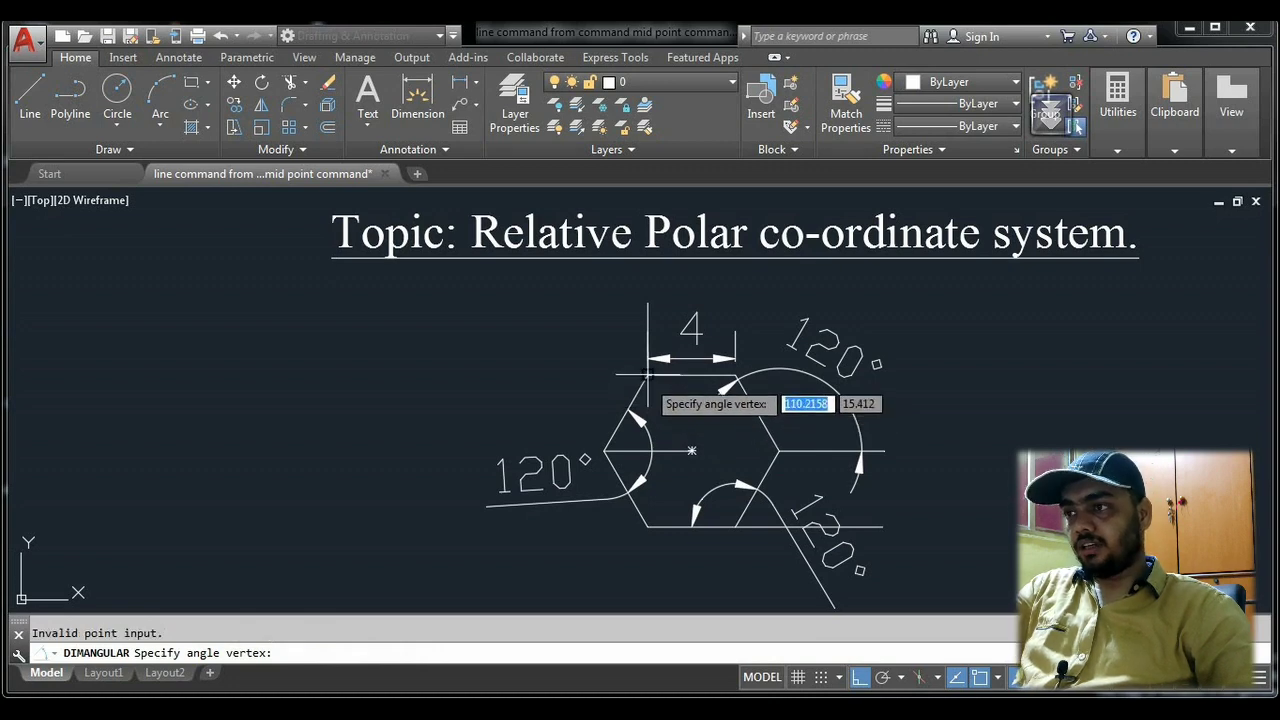
click(648, 376)
click(551, 366)
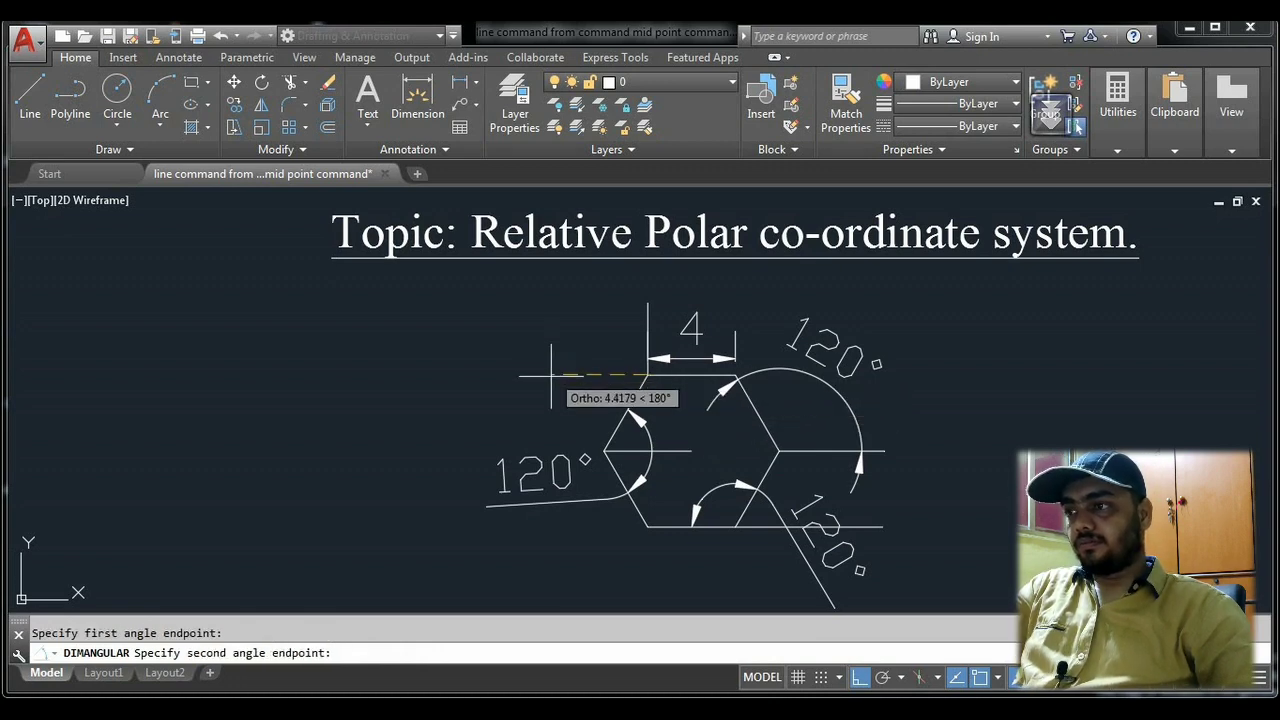
click(555, 376)
key(Escape)
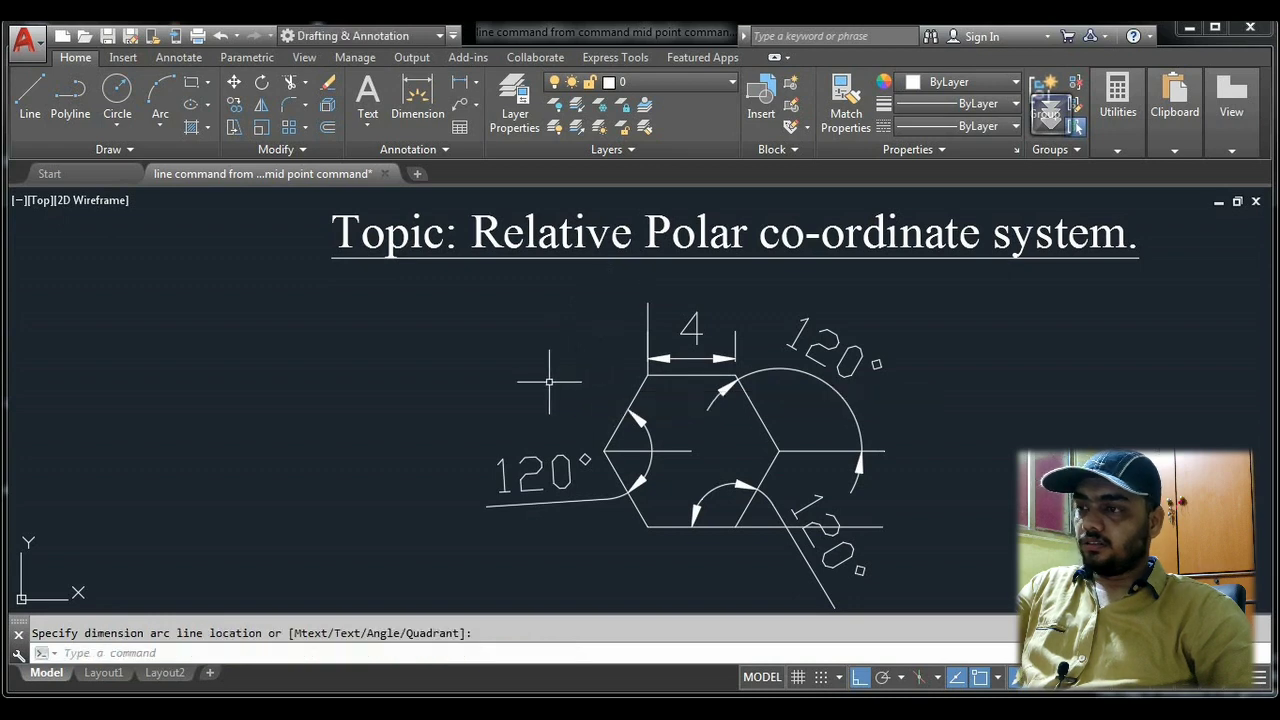
text(d)
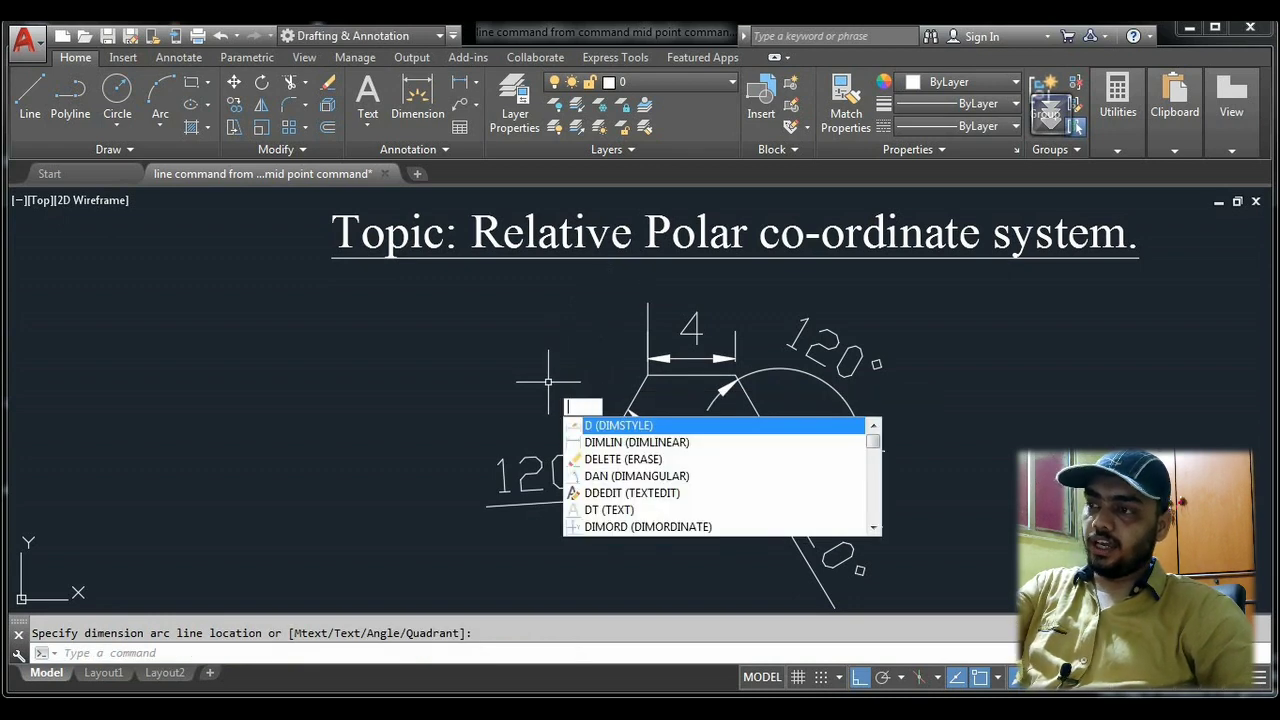
key(BackSpace)
text(l)
key(Return)
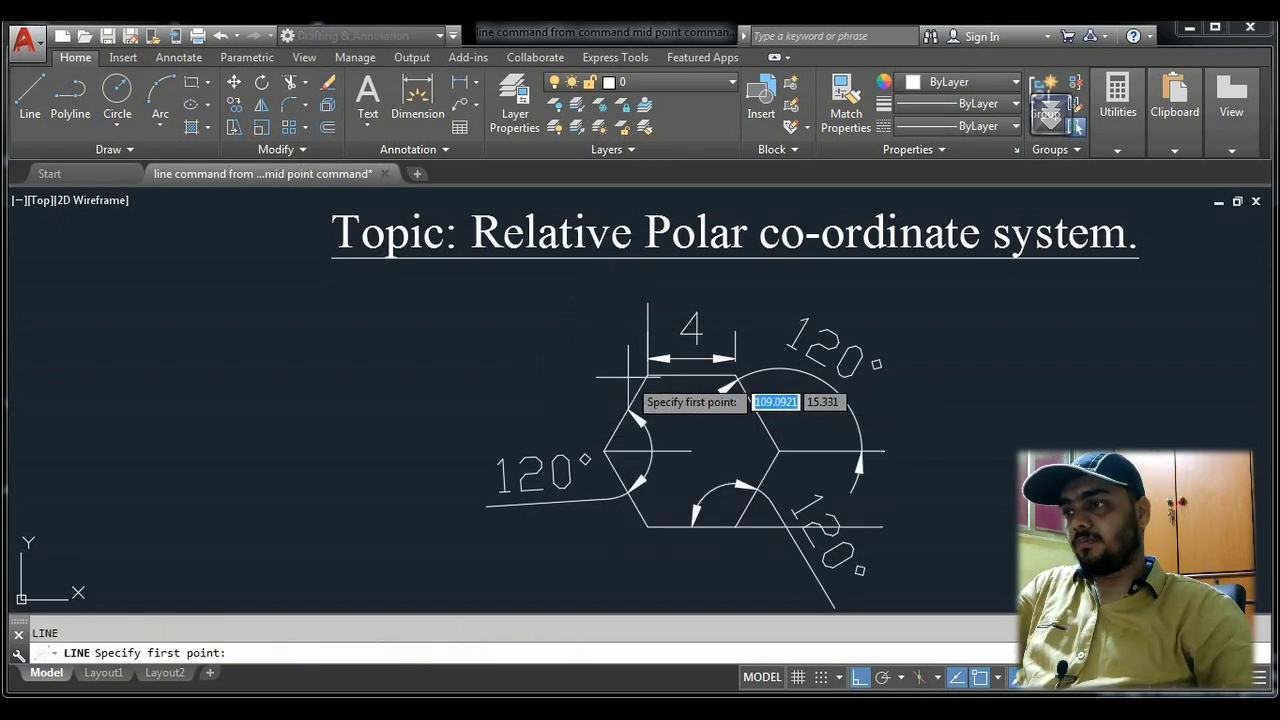
click(648, 374)
click(562, 374)
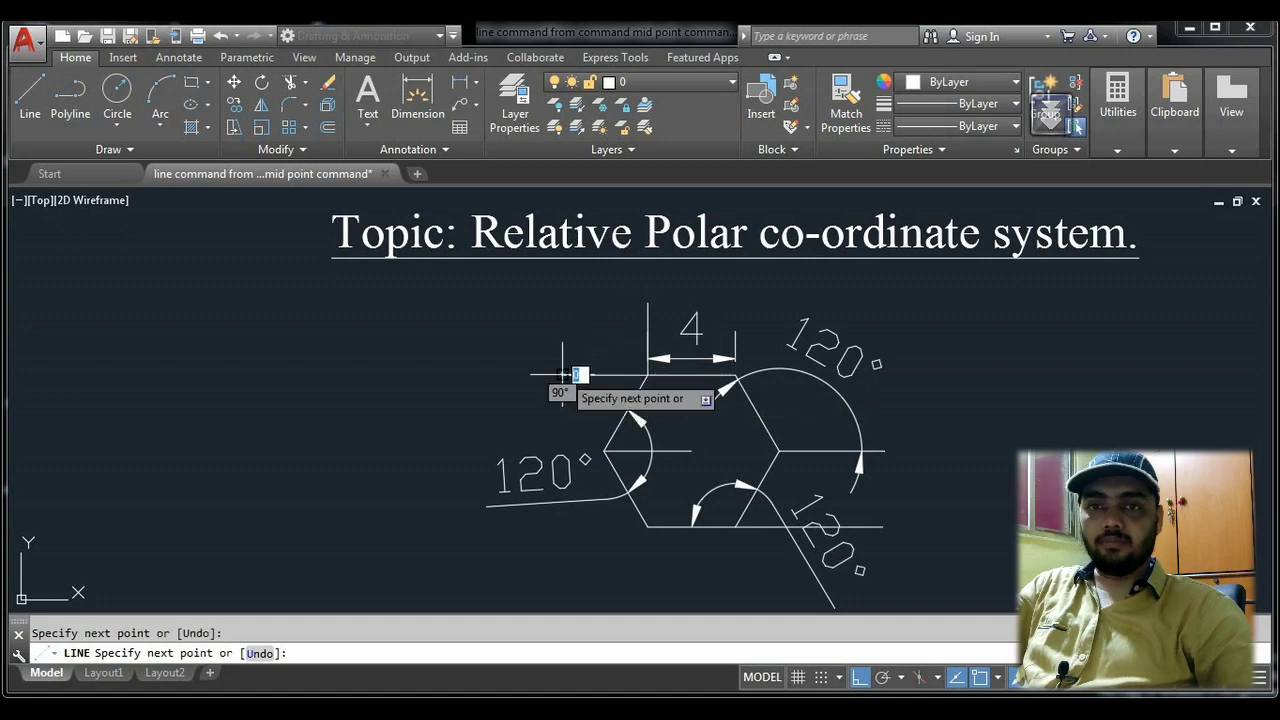
key(Return)
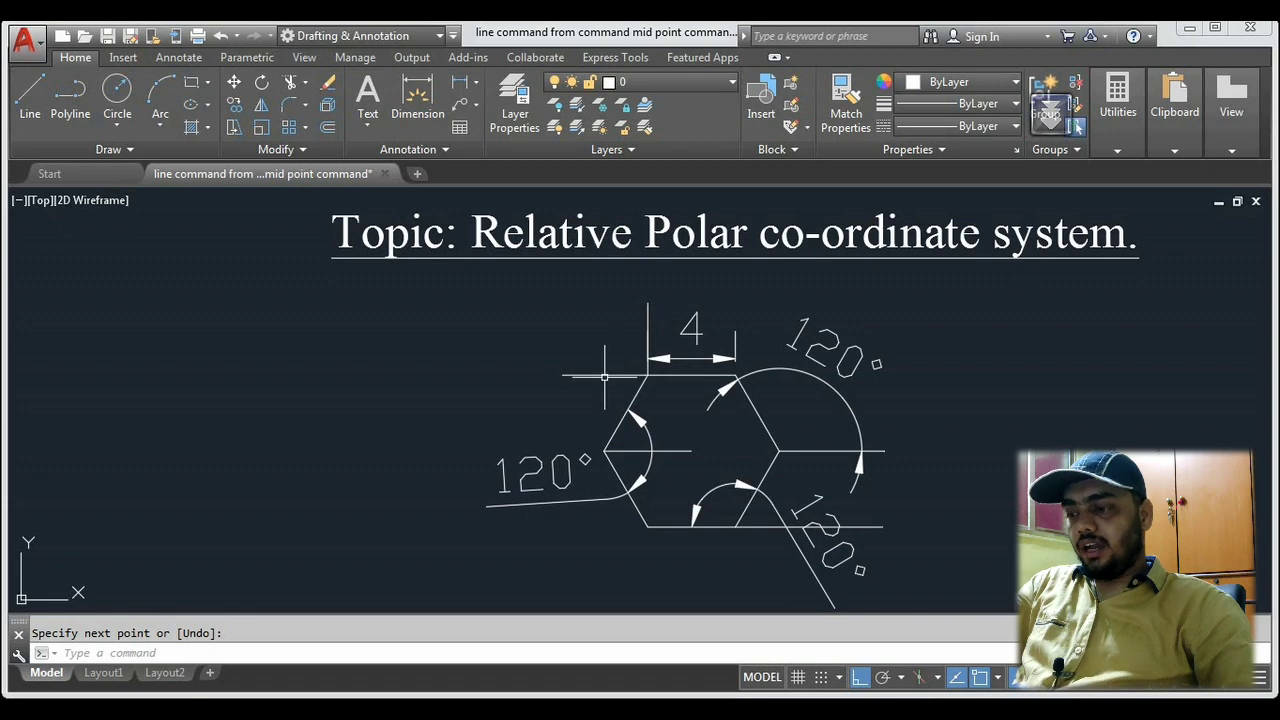
key(Return)
key(Return)
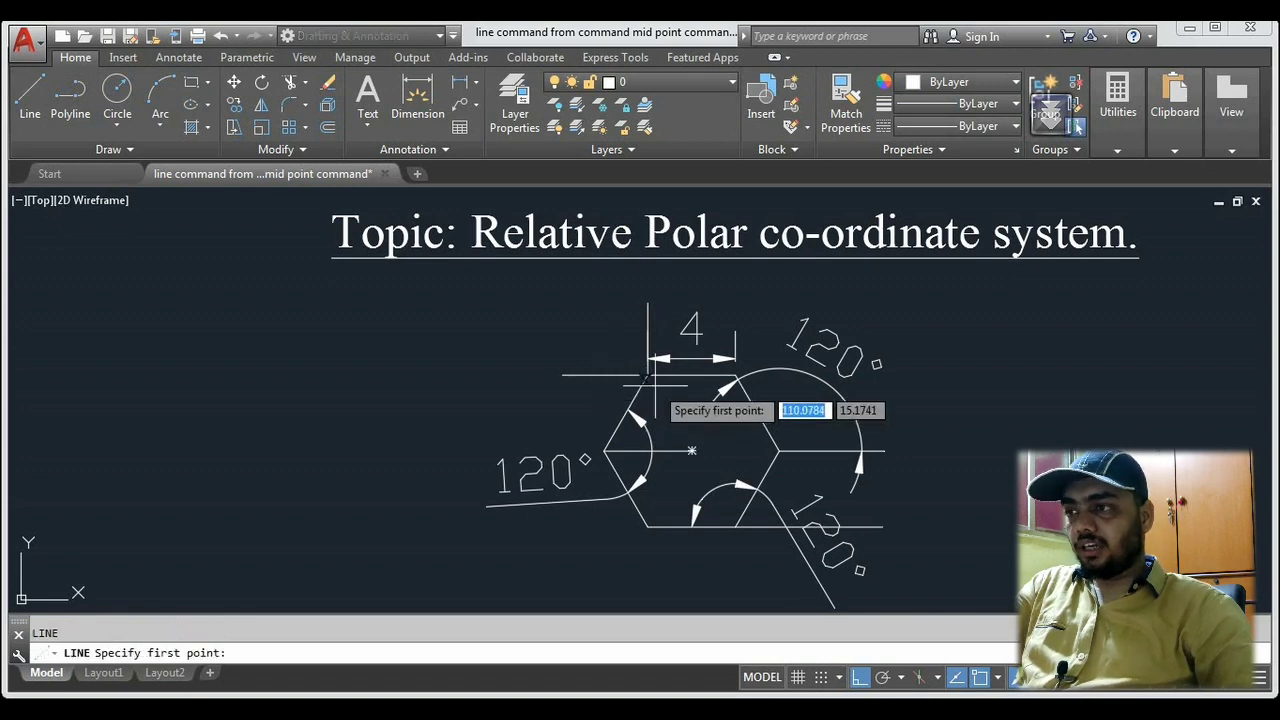
click(646, 376)
scroll(648, 420, up, 5)
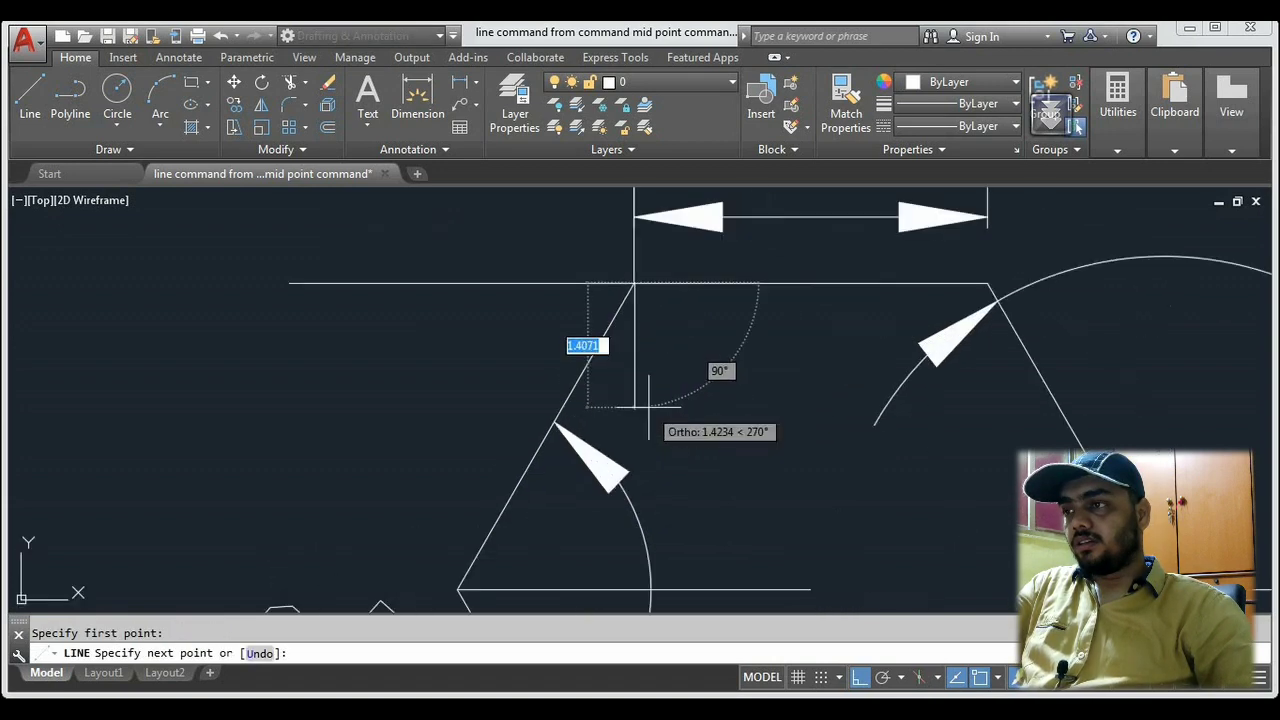
click(648, 420)
key(Return)
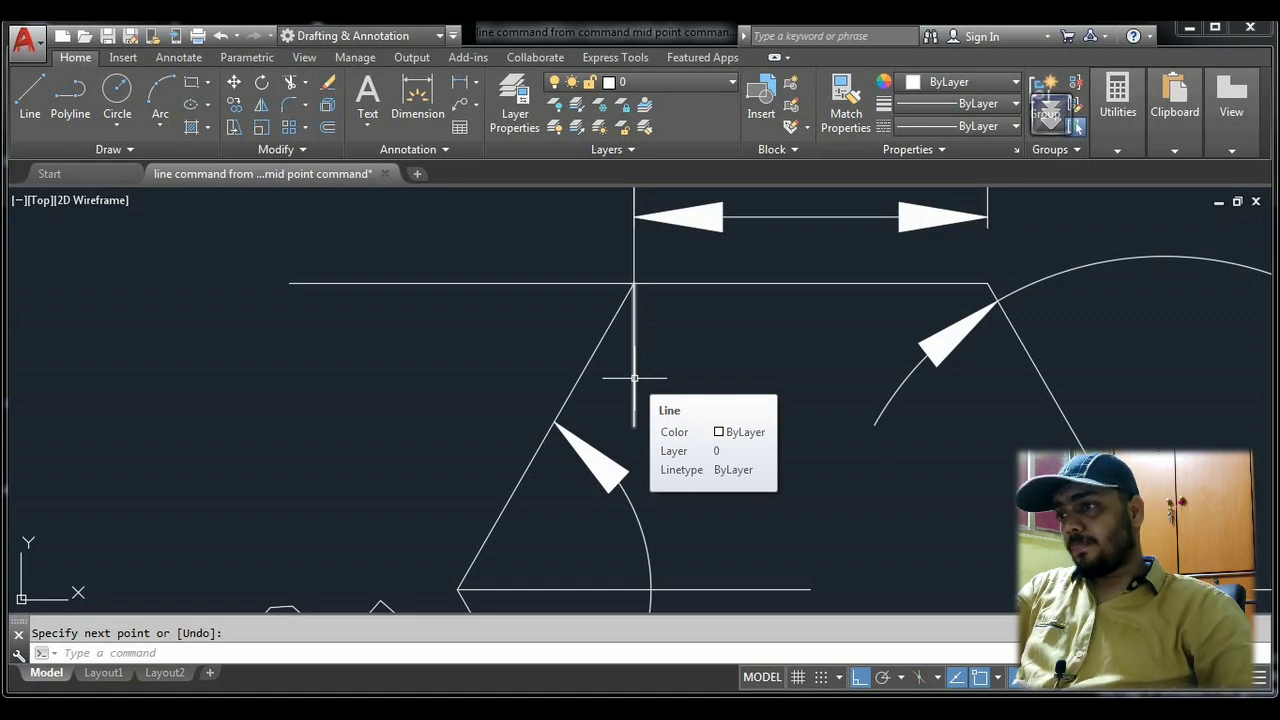
mouse_move(486, 329)
middle_down()
mouse_move(566, 340)
mouse_move(629, 277)
middle_up()
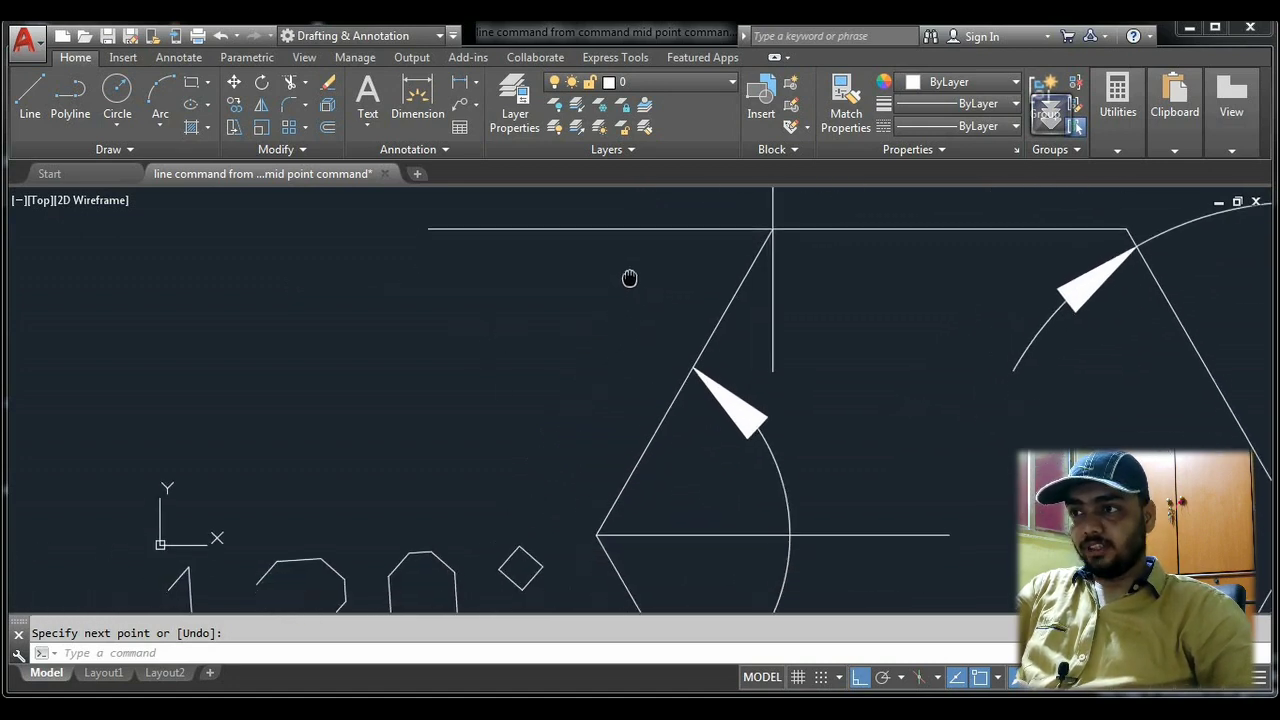
mouse_move(763, 331)
middle_down()
mouse_move(757, 382)
mouse_move(706, 275)
middle_up()
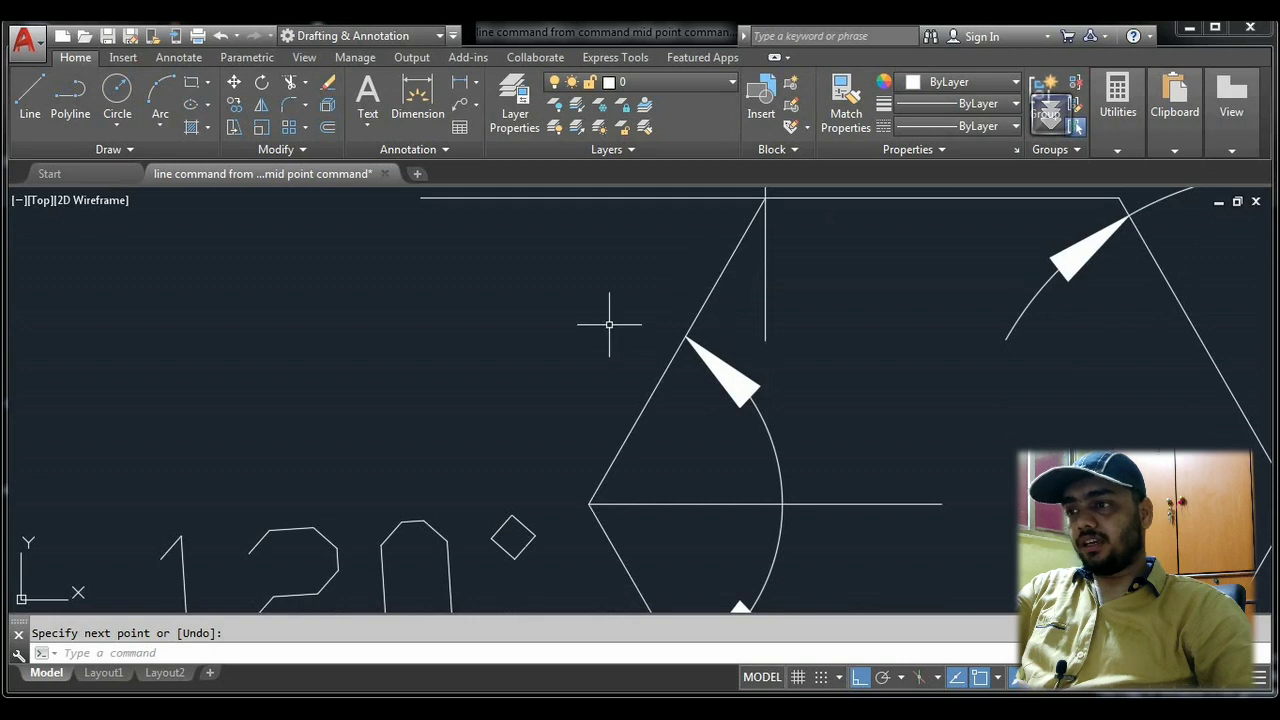
middle_drag(609, 324, 642, 365)
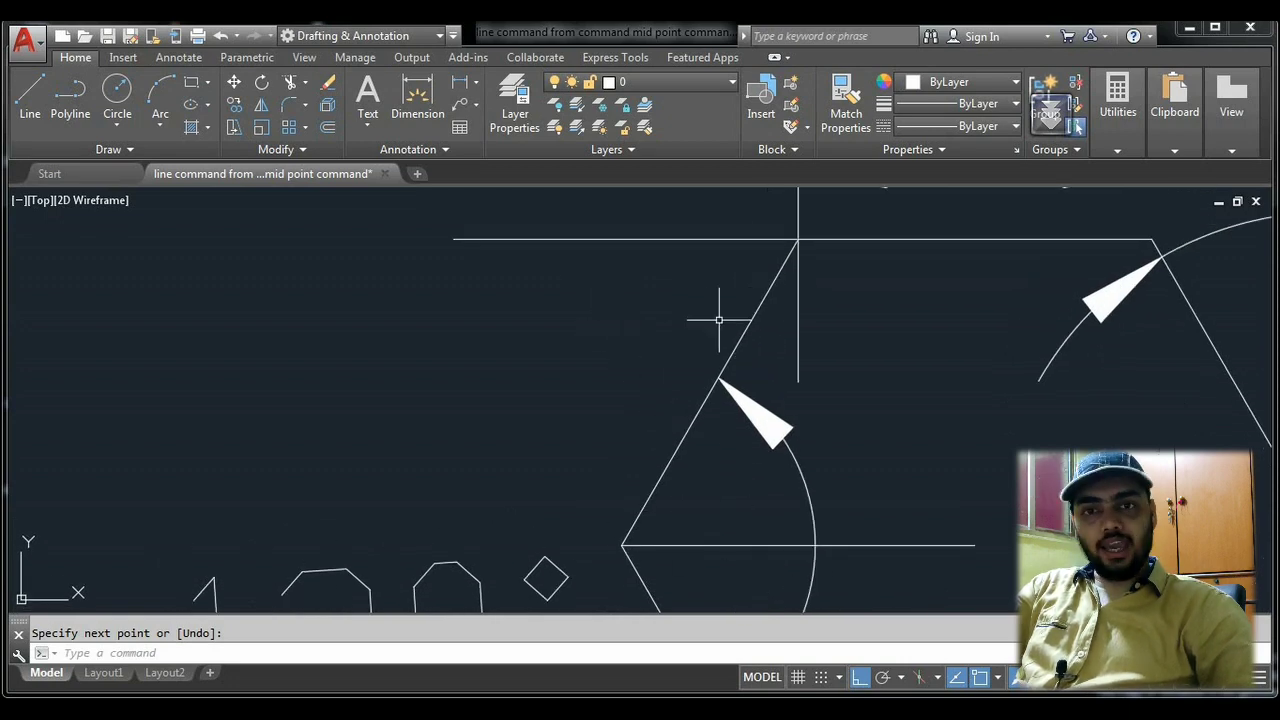
middle_drag(724, 307, 677, 389)
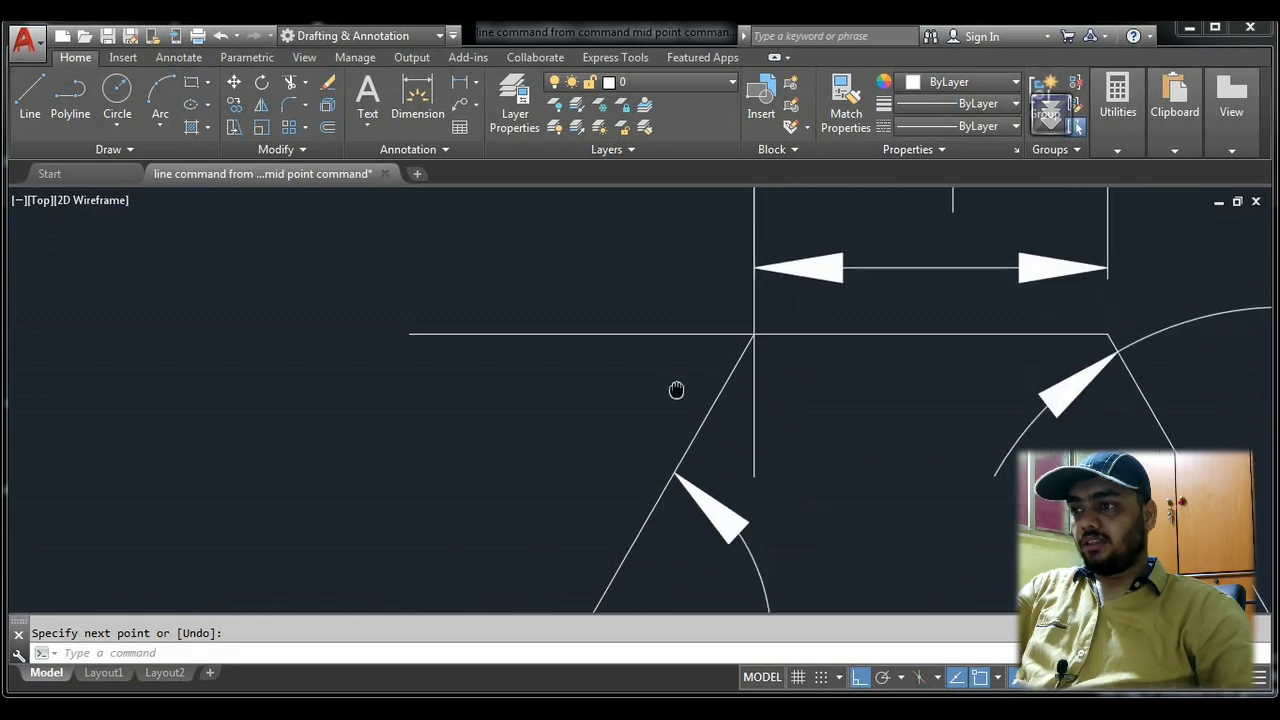
middle_drag(660, 551, 662, 438)
Step: Dimension the first 60° angle between the upper-left edge and a reference line
text(d)
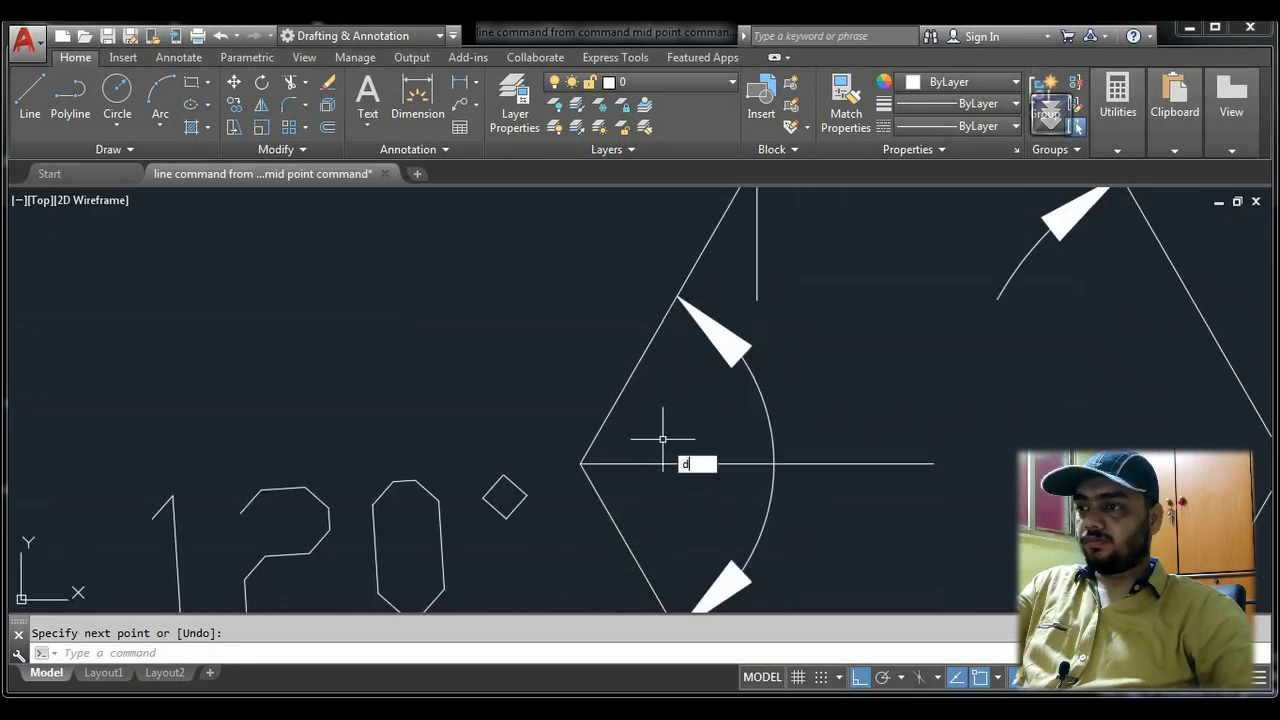
key(Return)
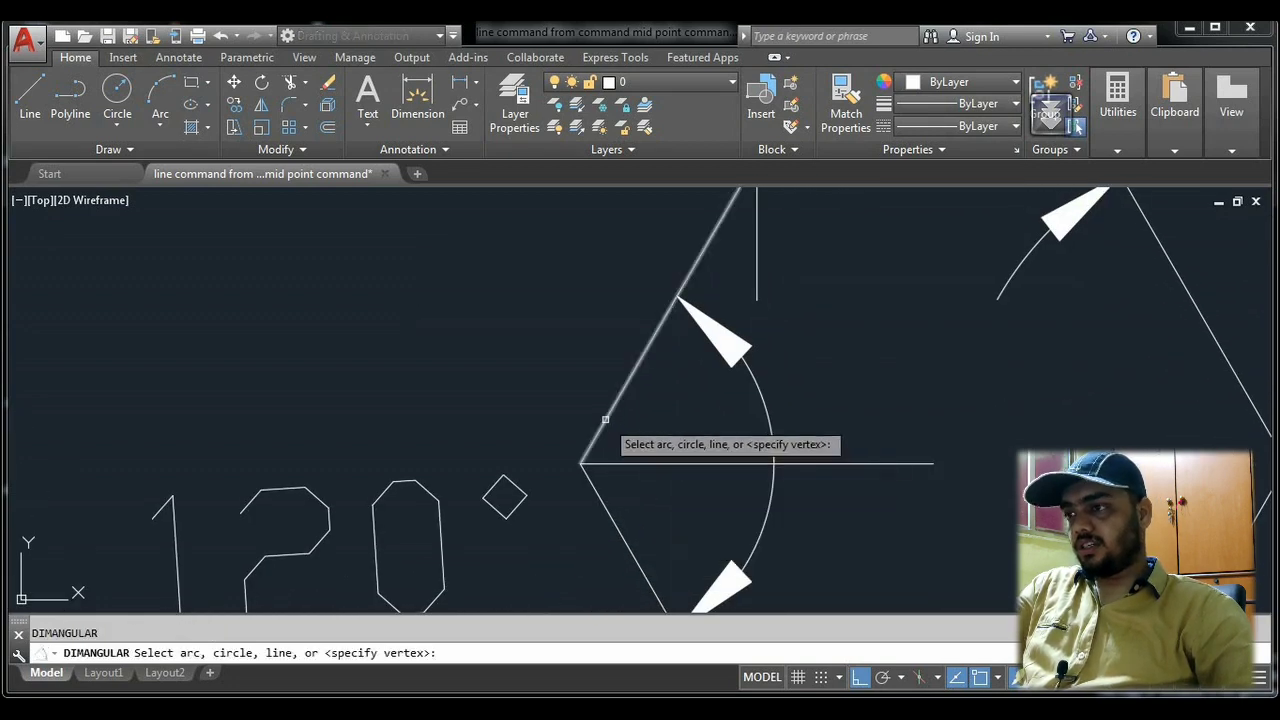
click(606, 425)
click(598, 487)
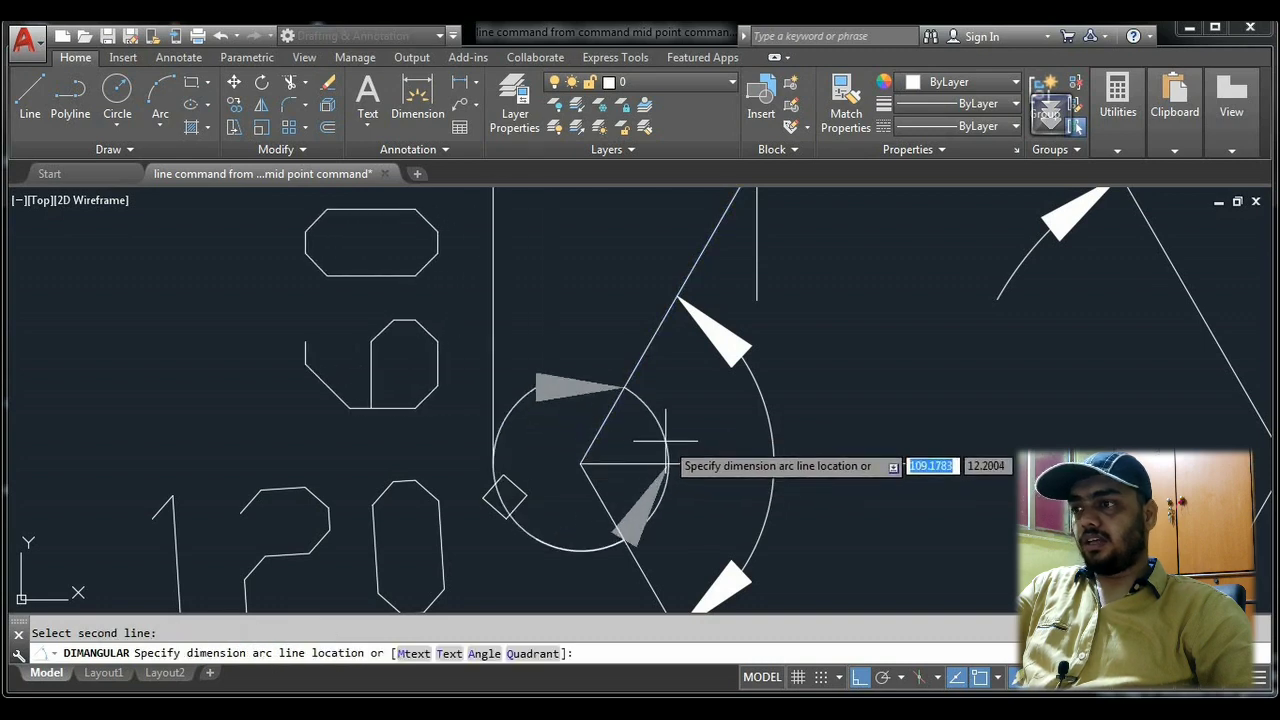
scroll(665, 440, down, 2)
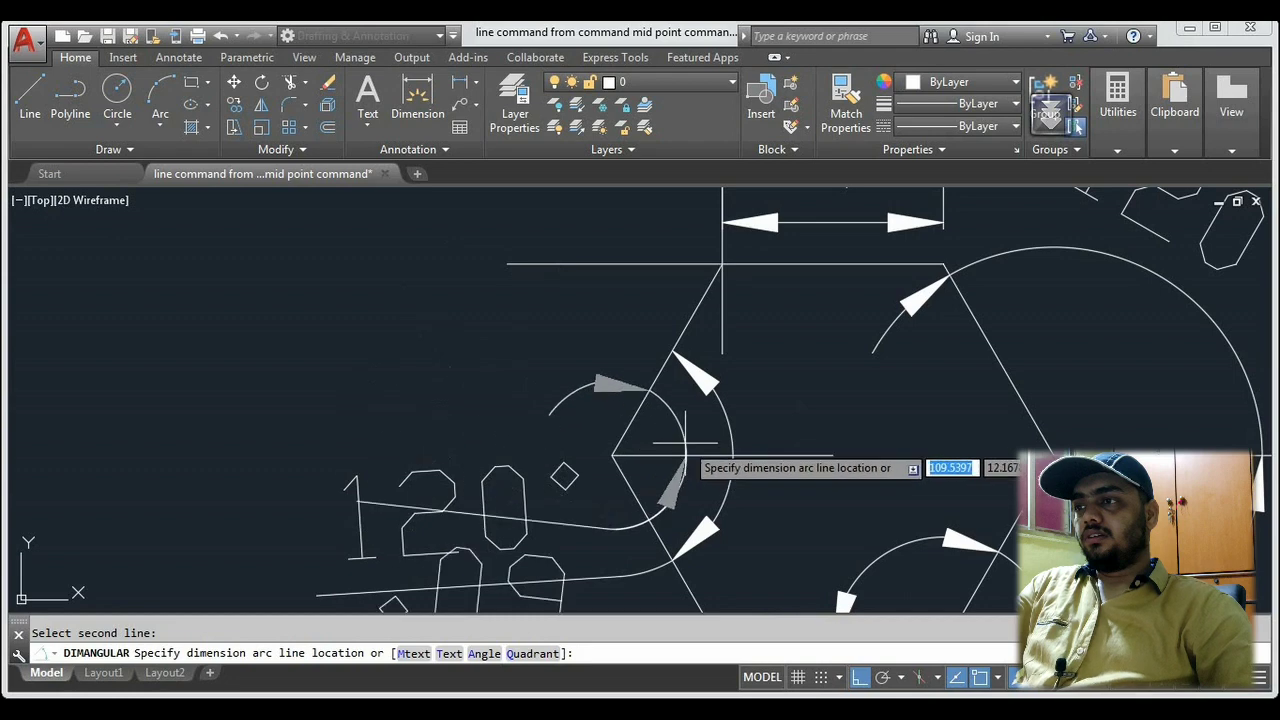
click(665, 380)
middle_drag(665, 380, 644, 489)
Step: Add a second 60° dimension between the sloped edge and the top horizontal line
key(Return)
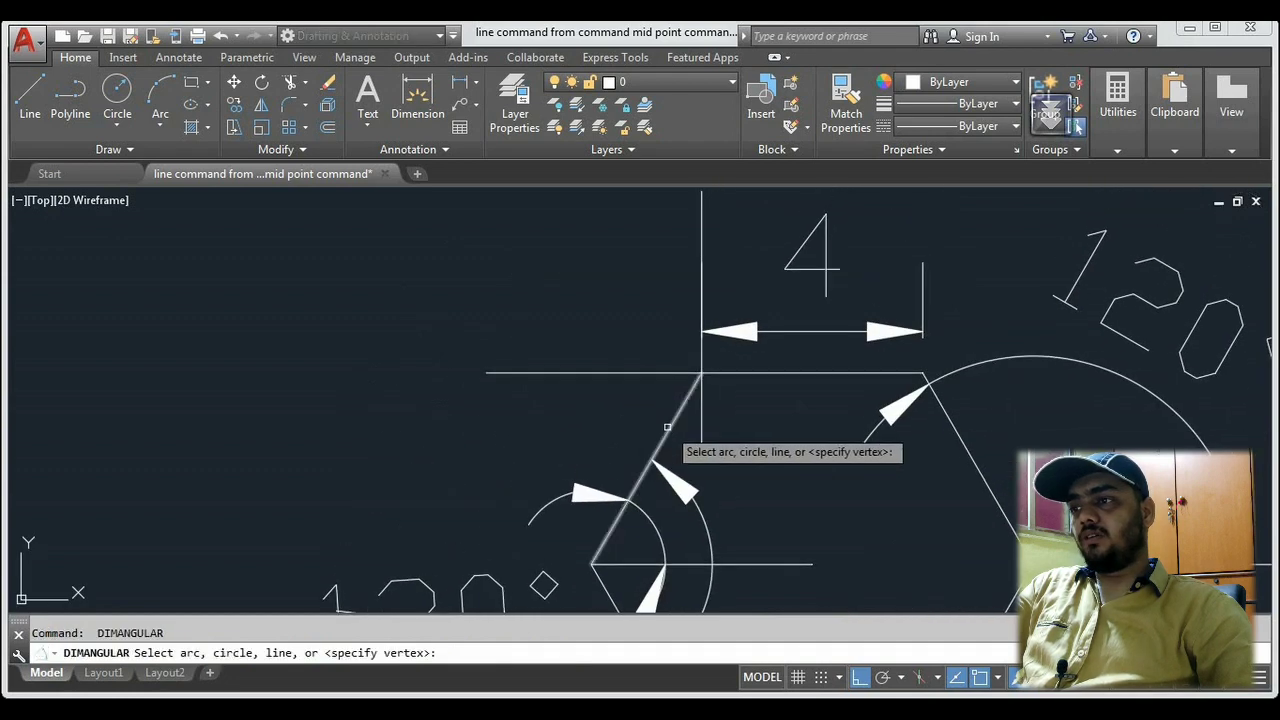
click(675, 418)
click(663, 373)
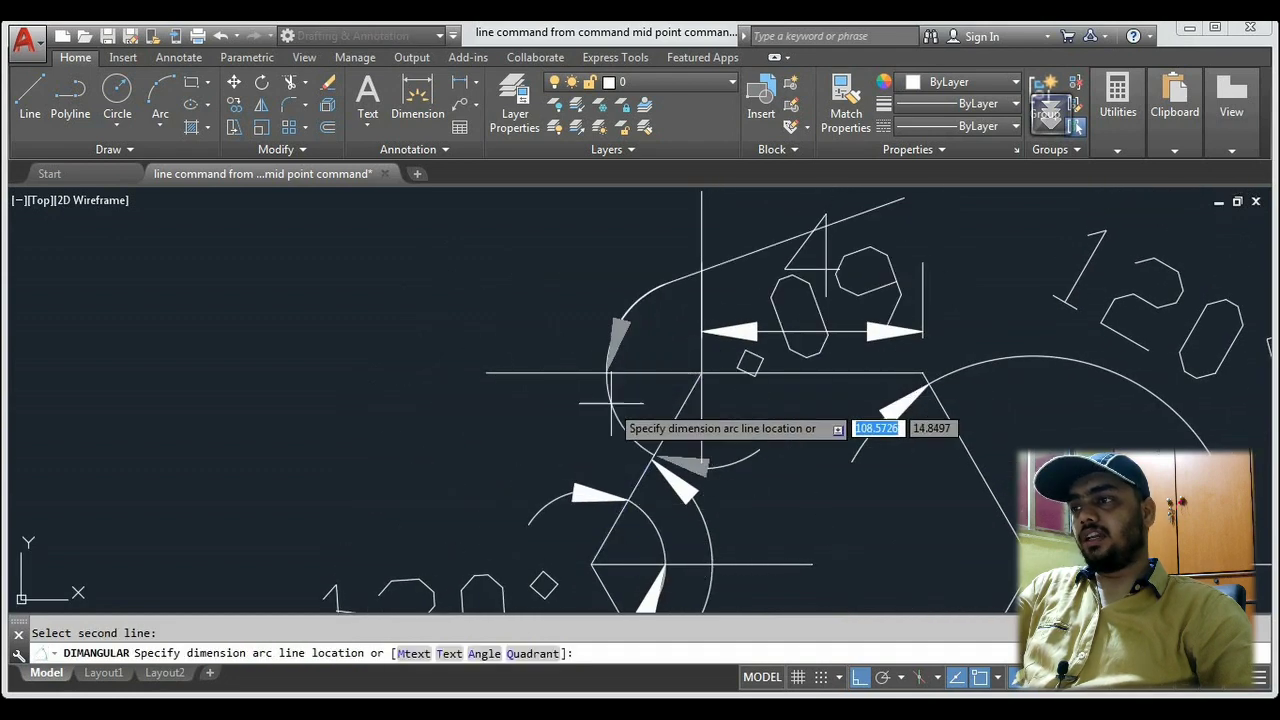
click(458, 374)
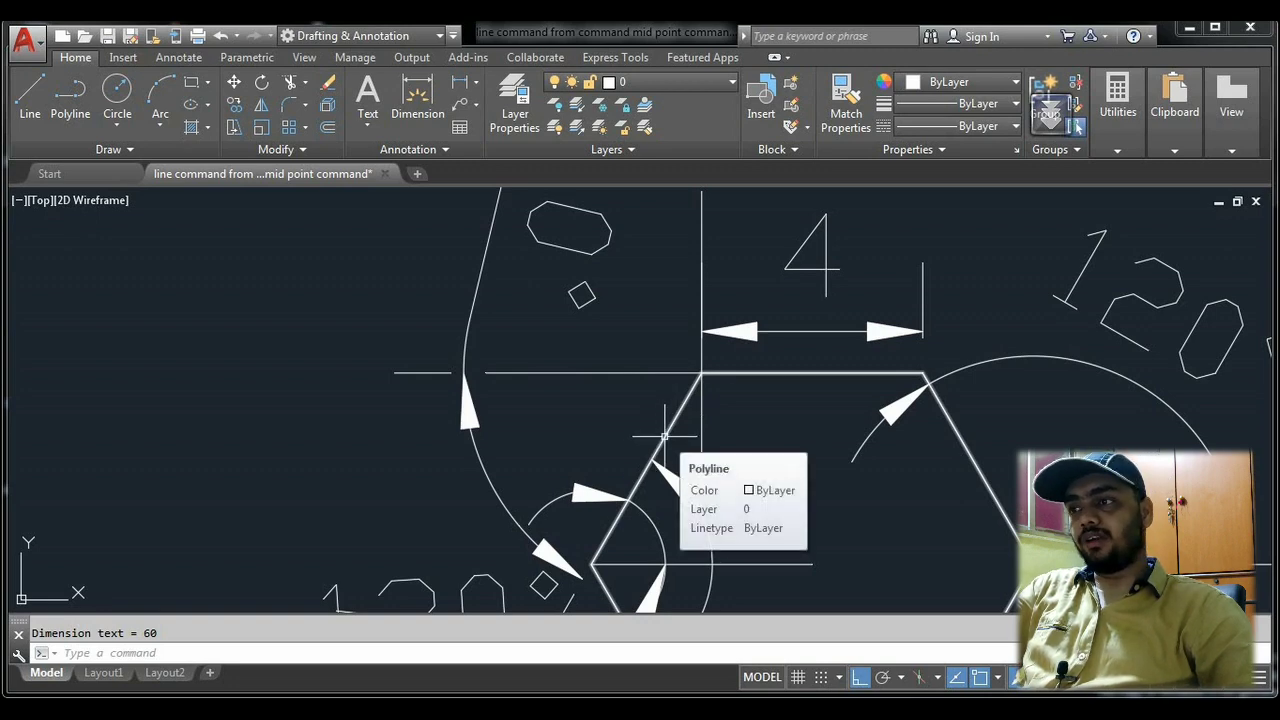
scroll(664, 436, down, 4)
middle_drag(726, 468, 605, 315)
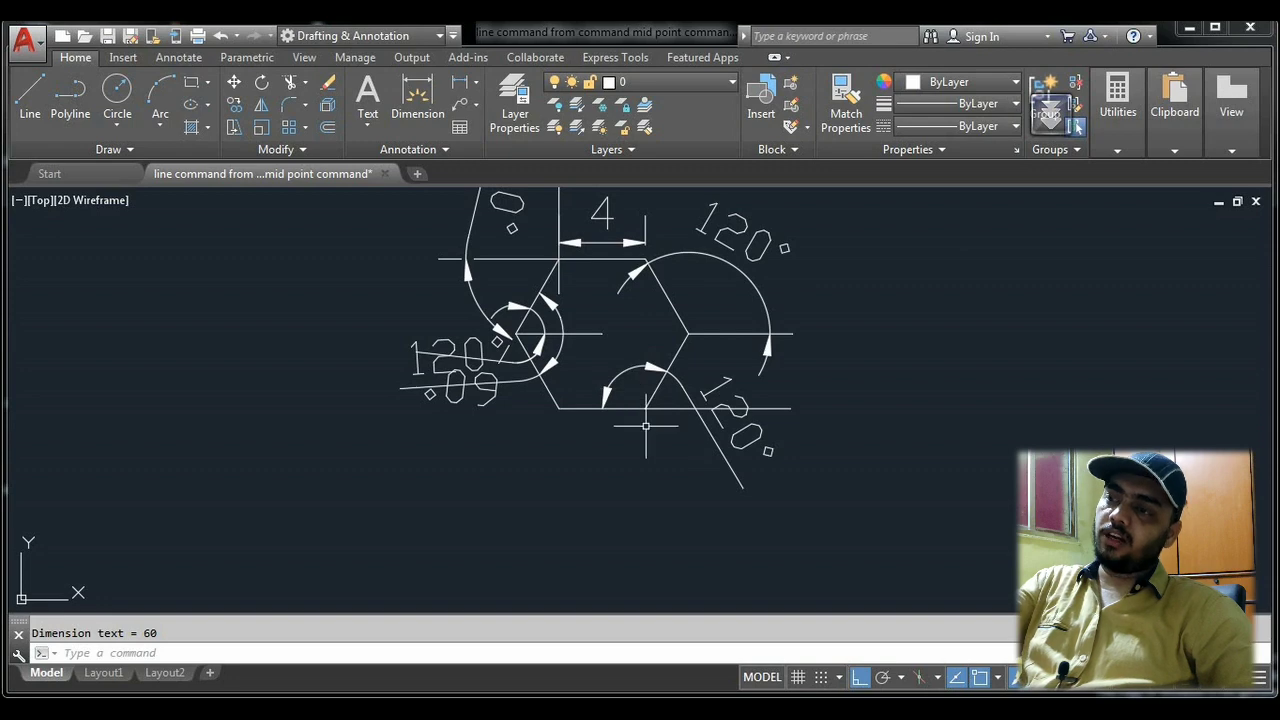
Step: Start a line below the first hexagon and draw 4-unit sides at 0°, 60° and 120°
text(l)
key(Return)
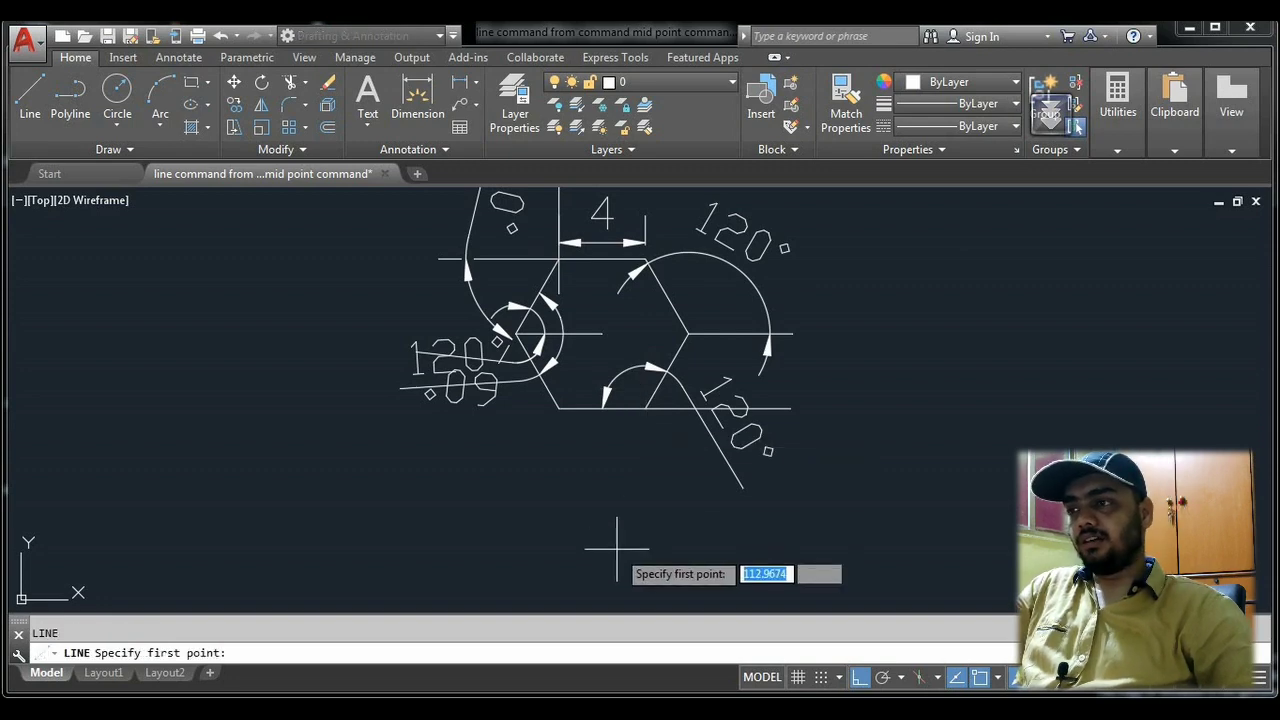
click(562, 563)
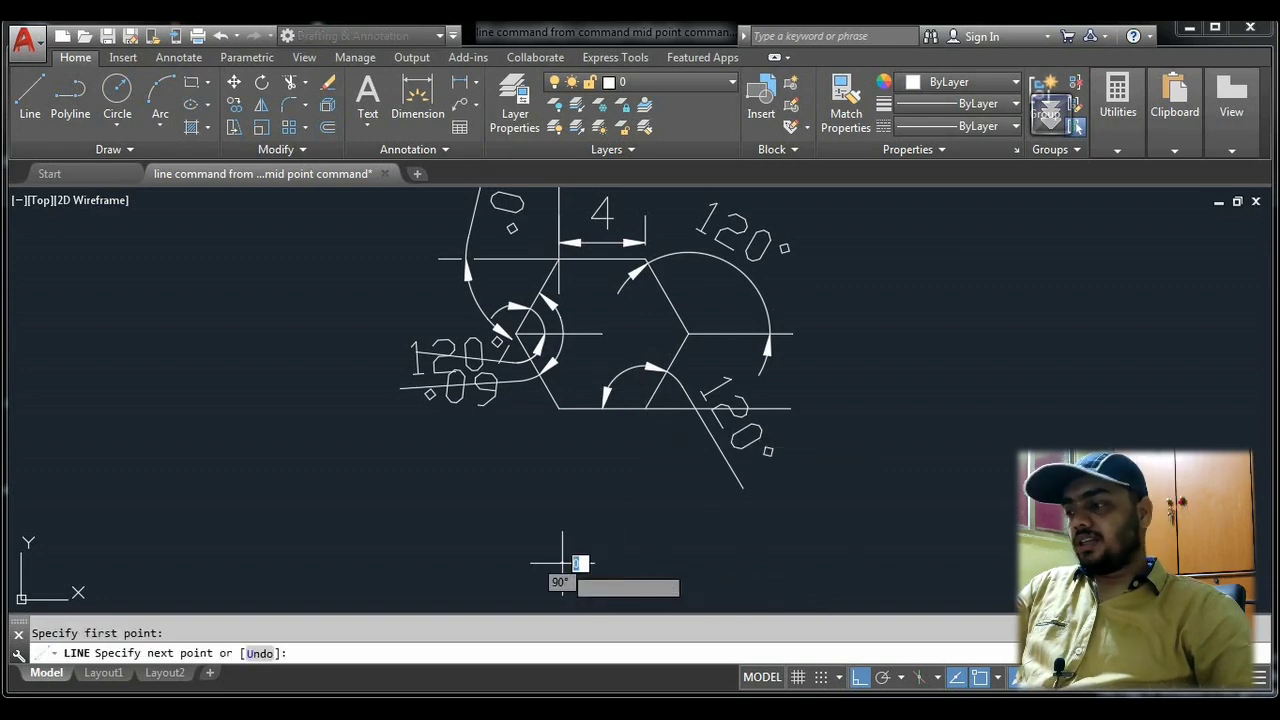
middle_click(797, 565)
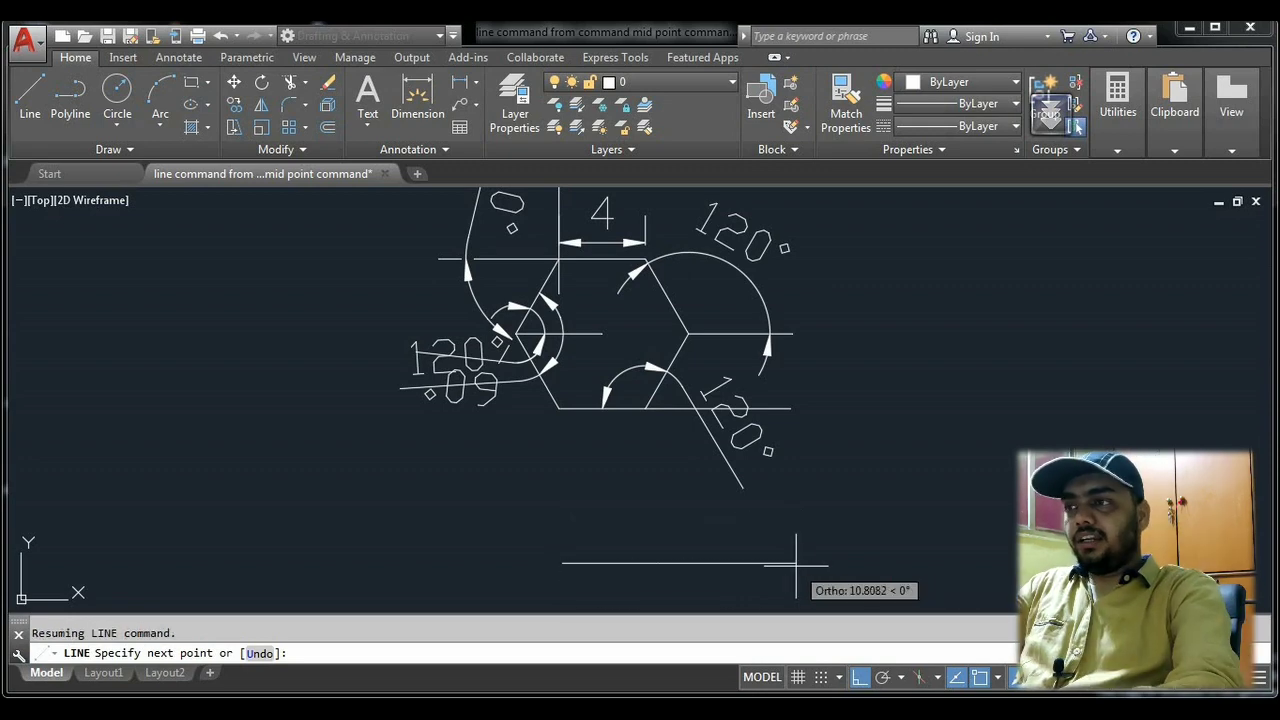
text(4)
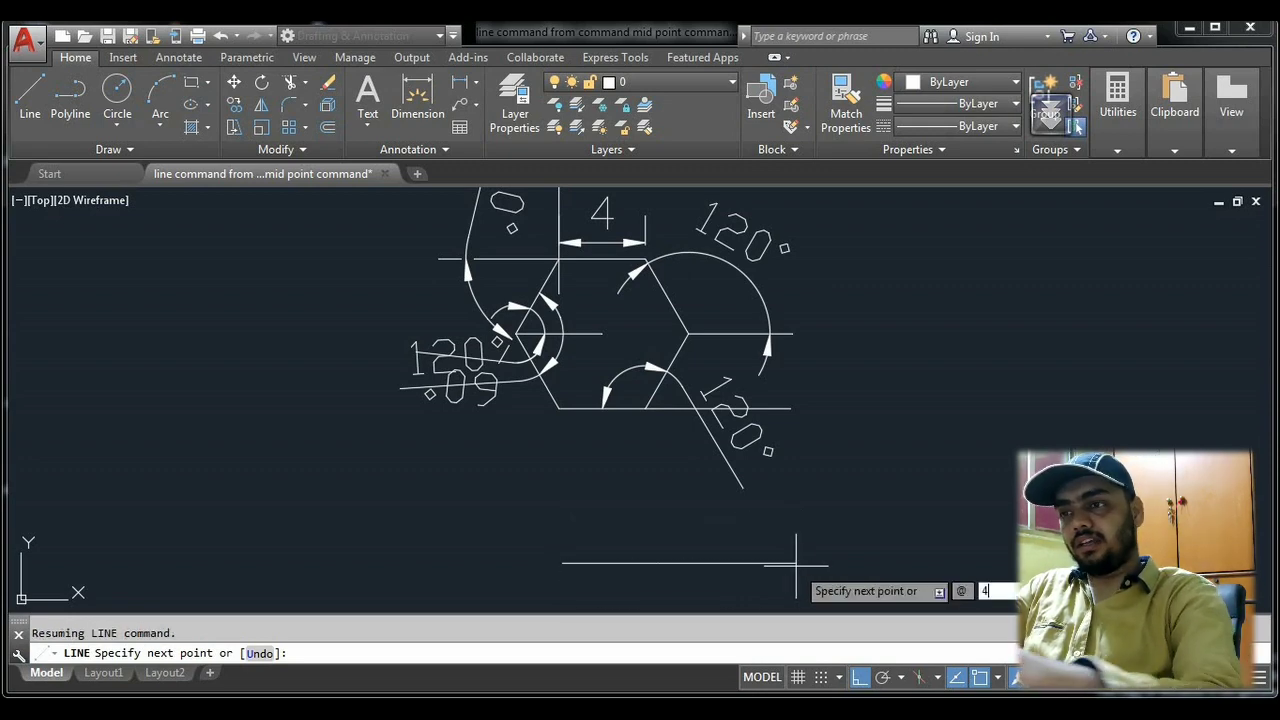
text(<0)
key(Return)
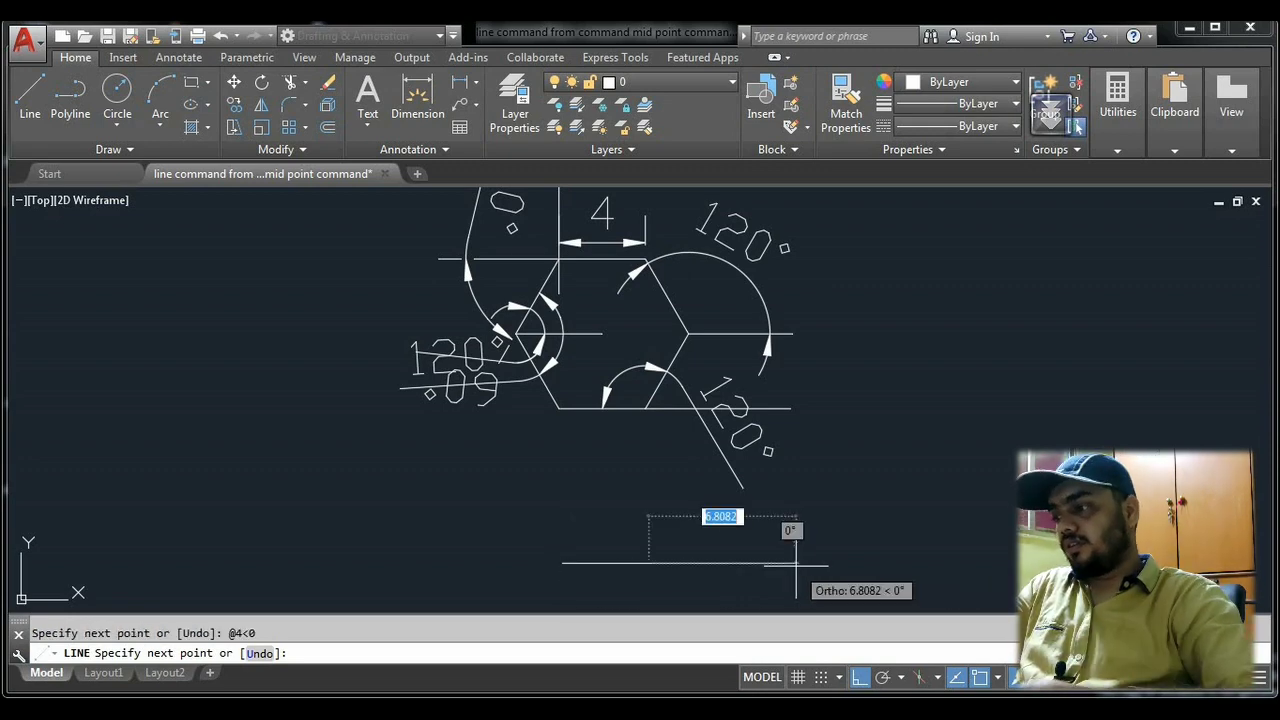
text(@4)
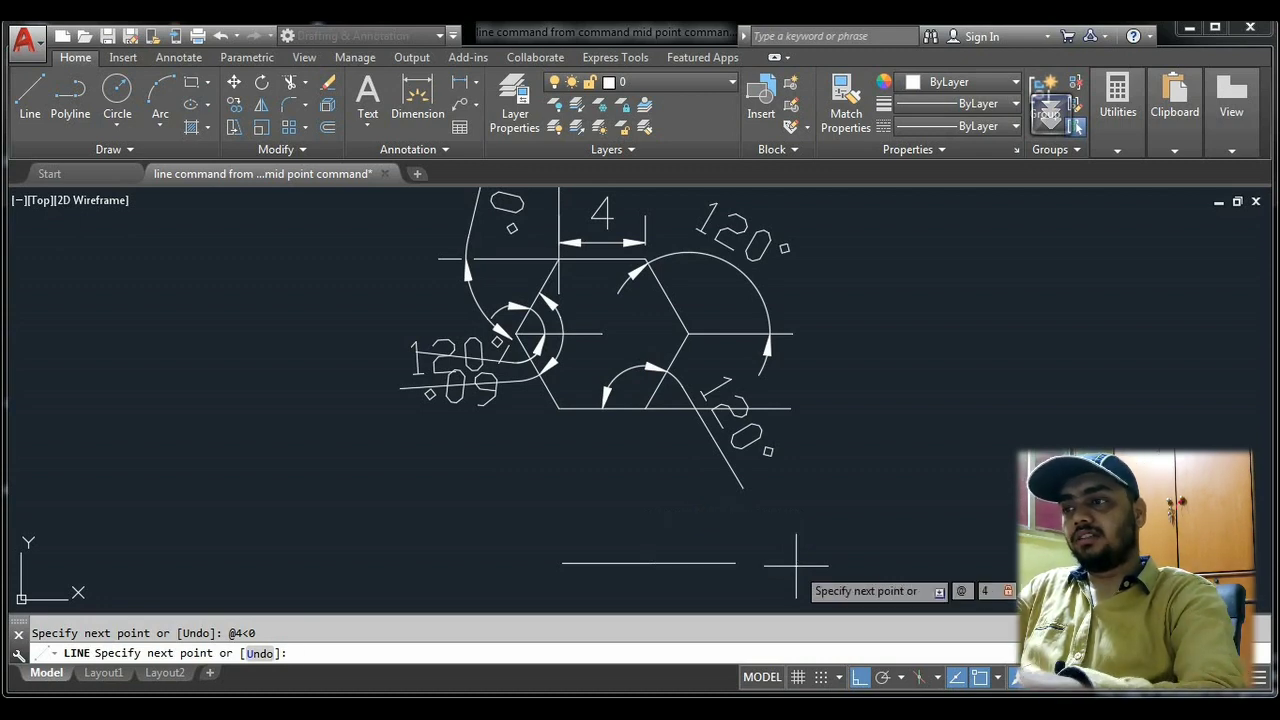
text(<60)
key(Return)
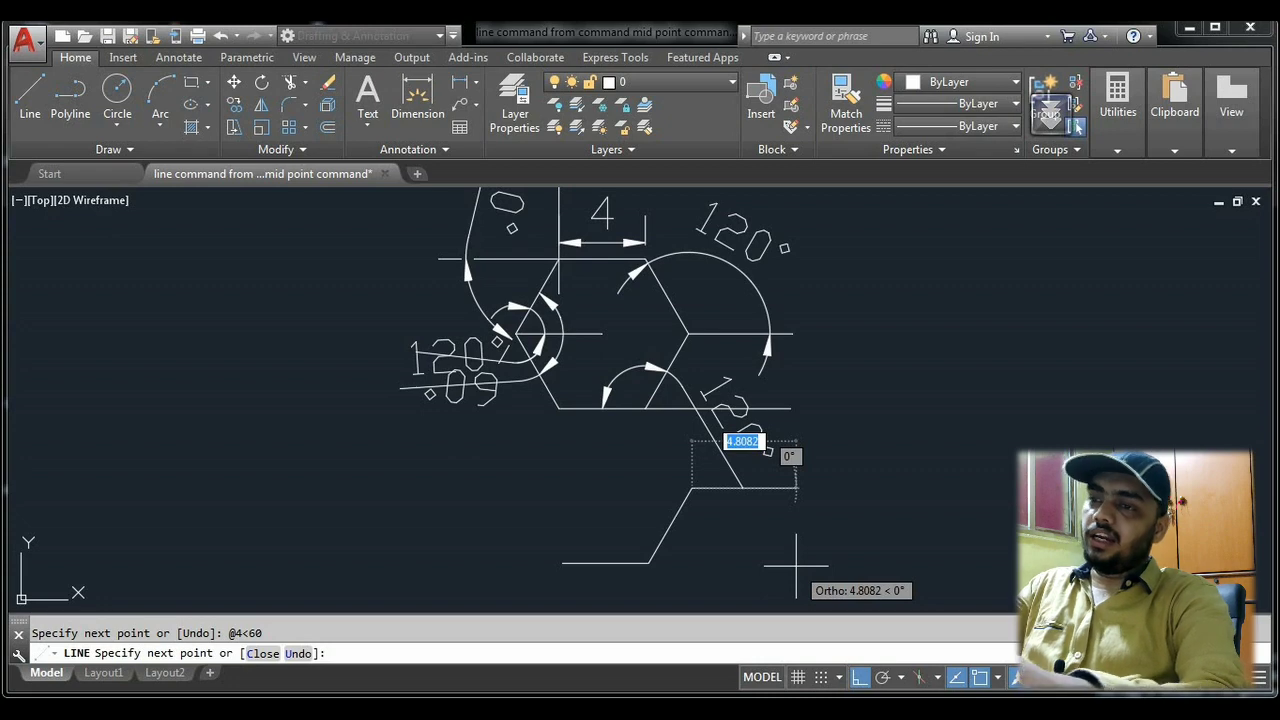
text(@)
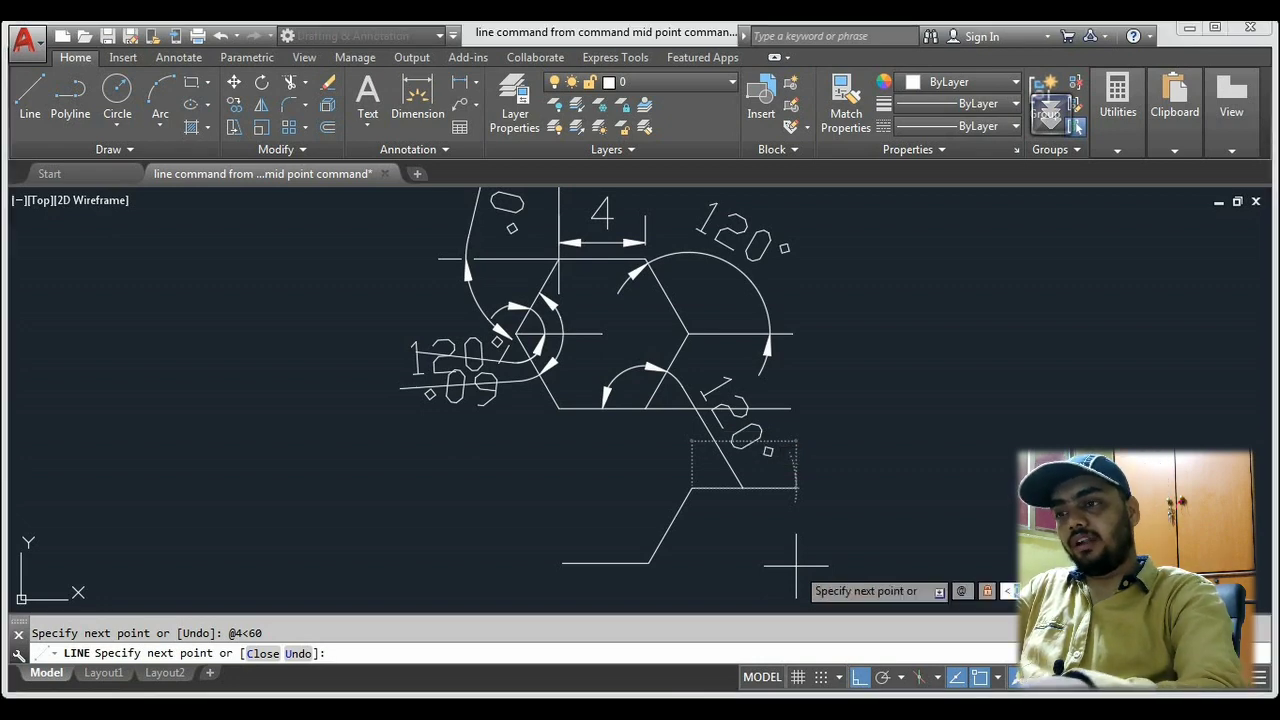
text(4<120)
key(Return)
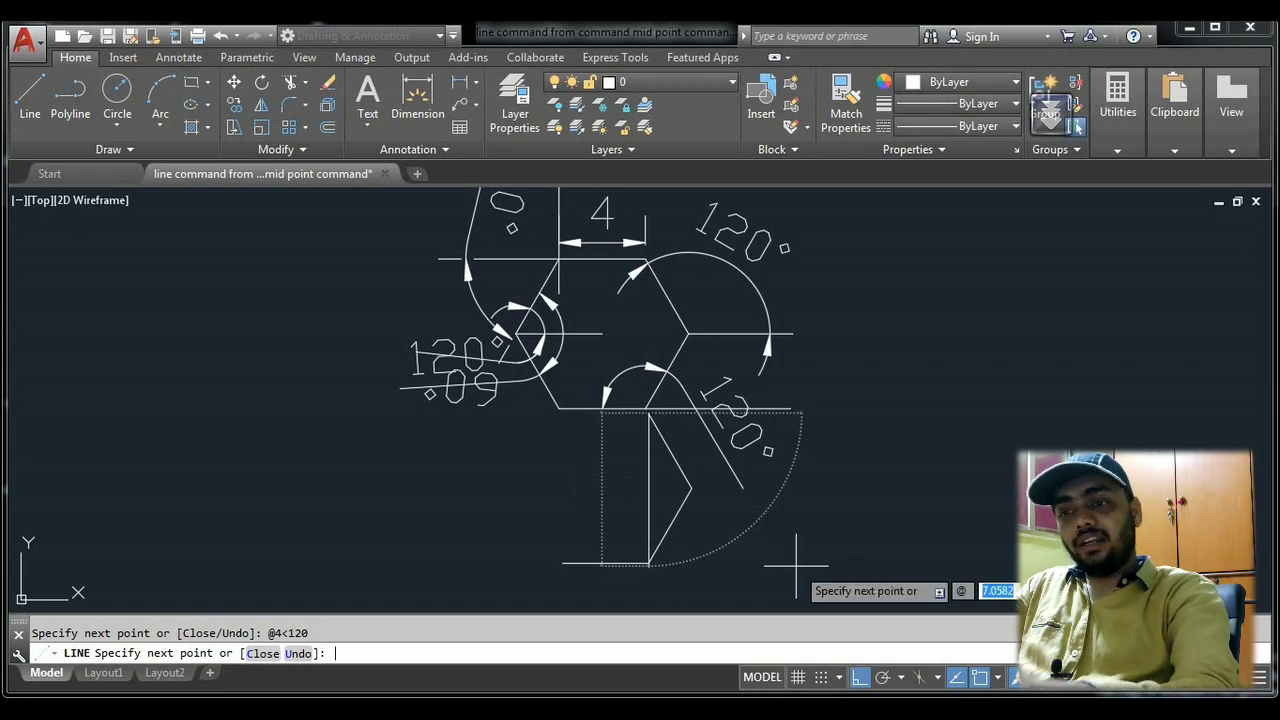
Step: Draw a mistaken -4 segment at 0° and undo it
text(-4)
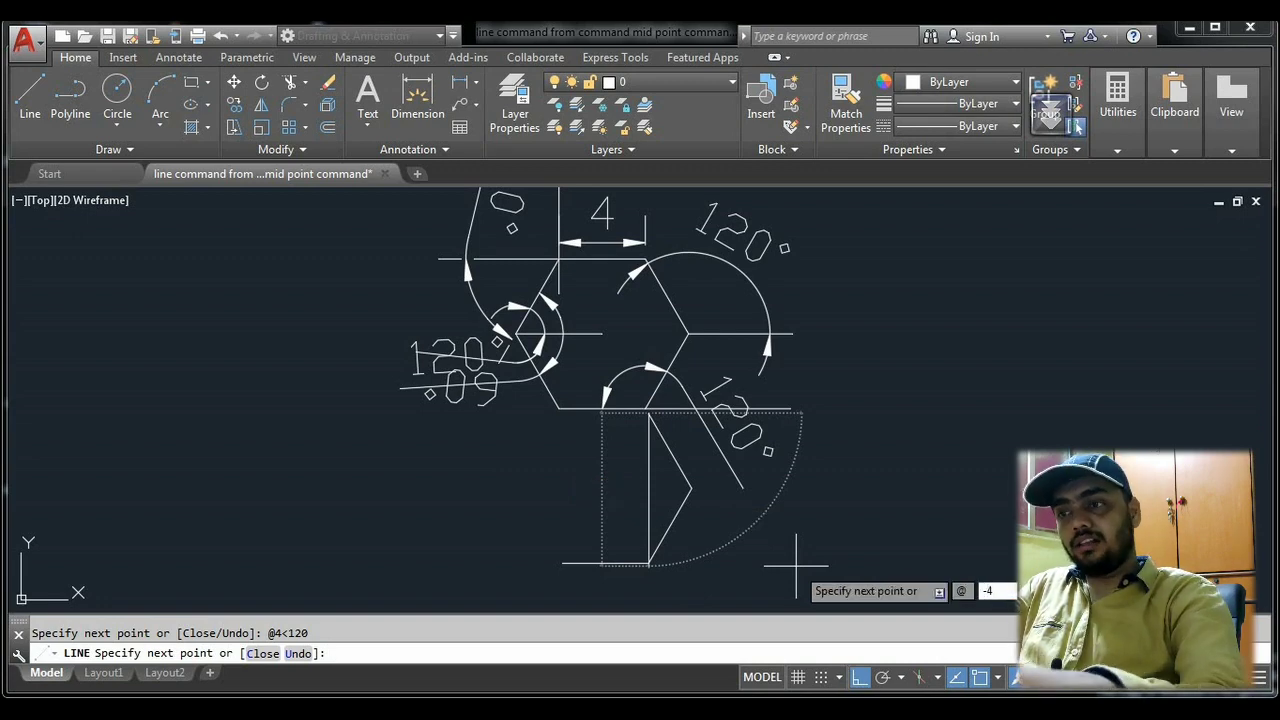
key(Tab)
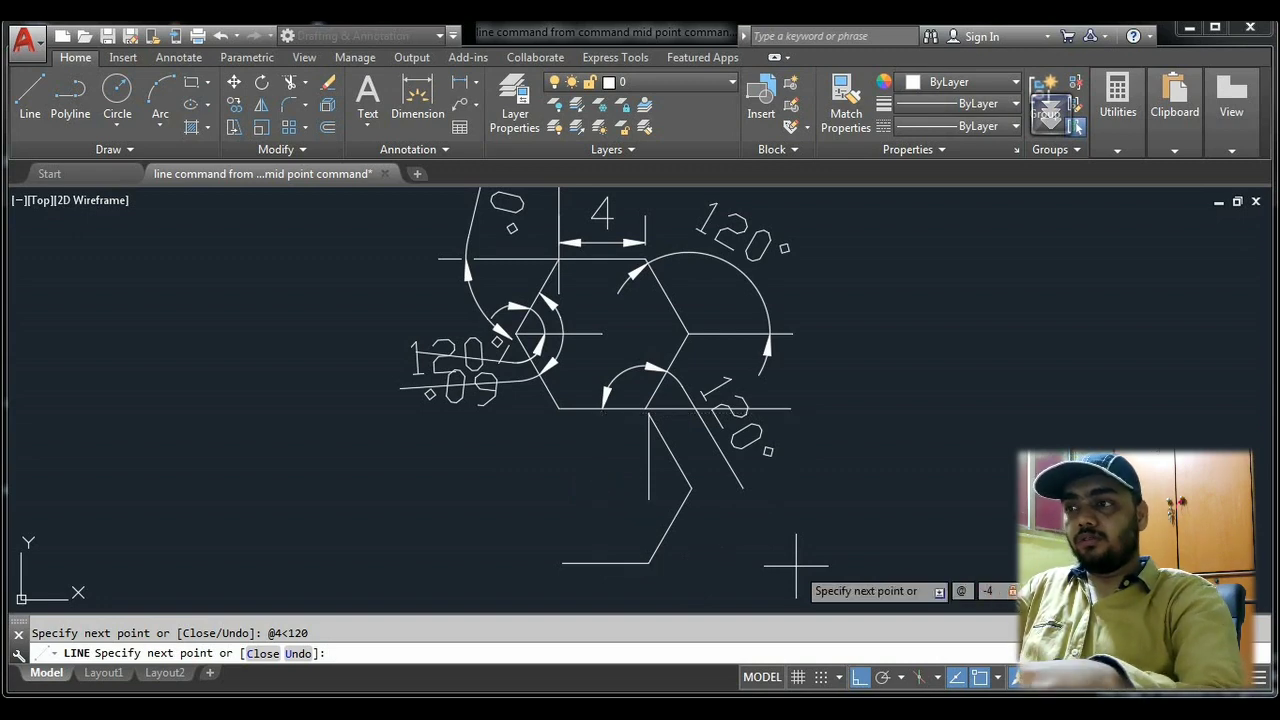
text(0)
key(Return)
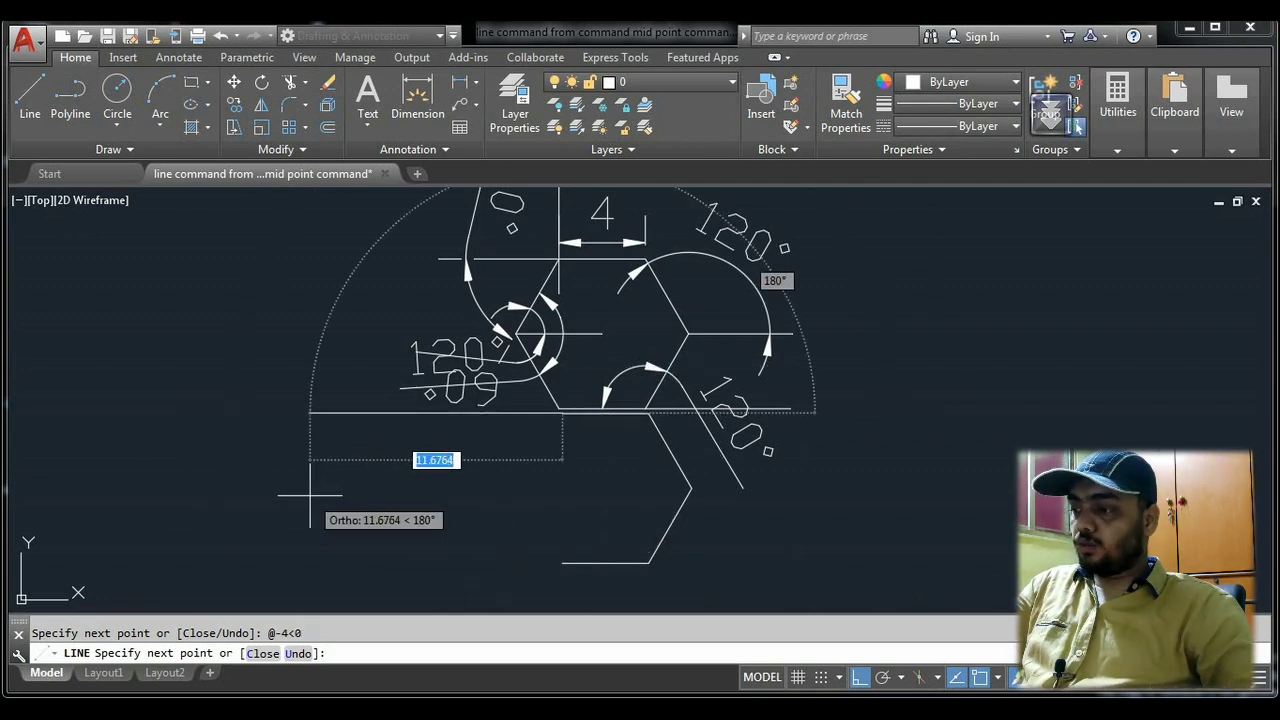
text(u)
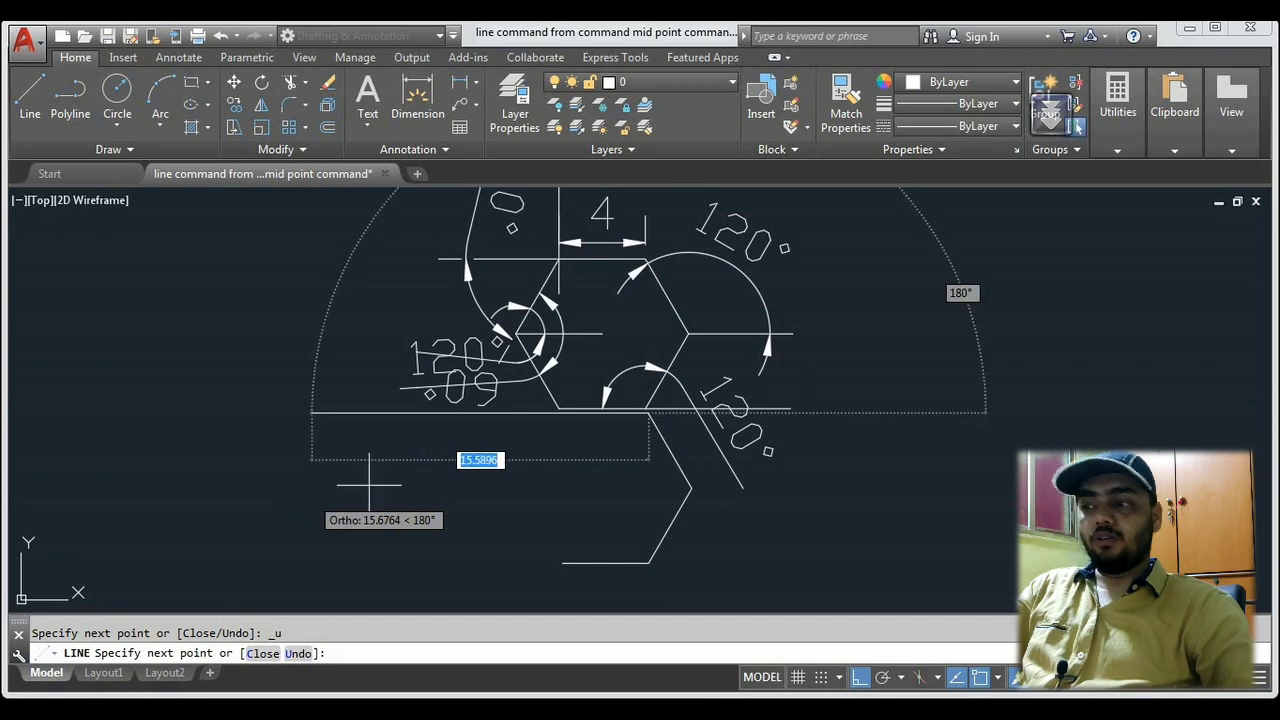
key(Return)
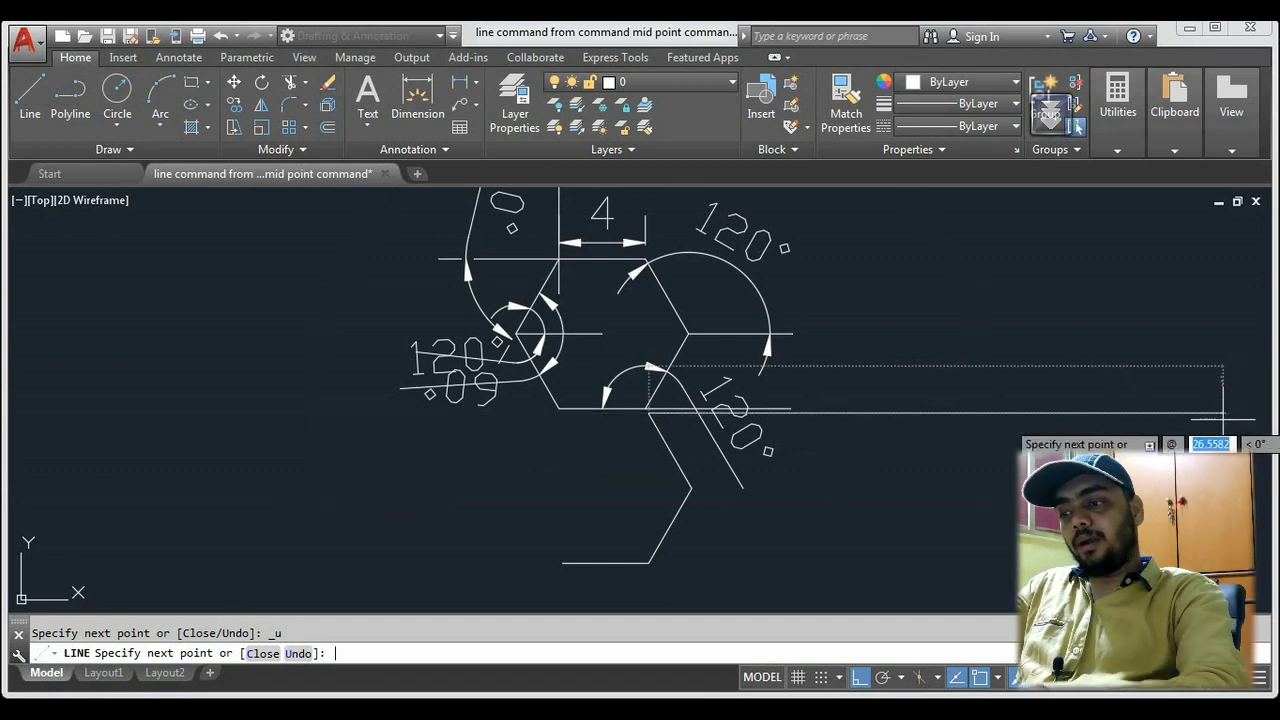
Step: Add 4-unit sides at 180° and 240°, with Ortho off for the second, then end the line
text(4)
key(Tab)
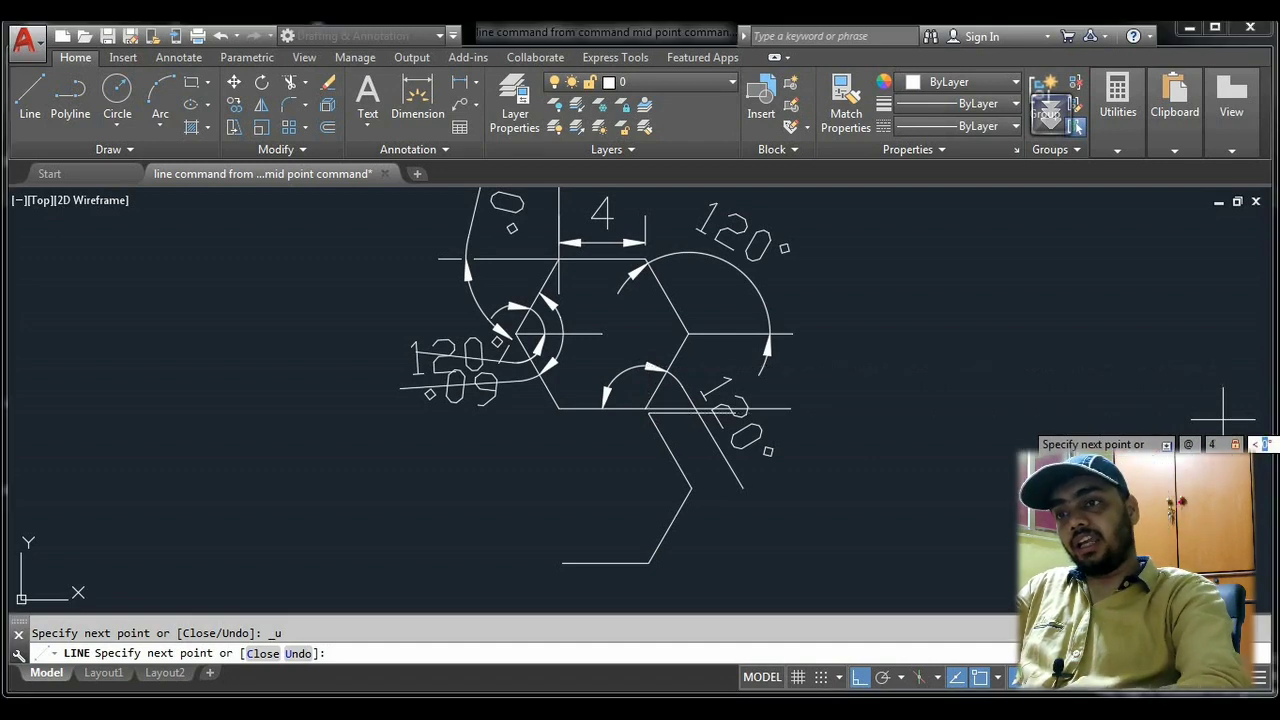
text(180)
key(Return)
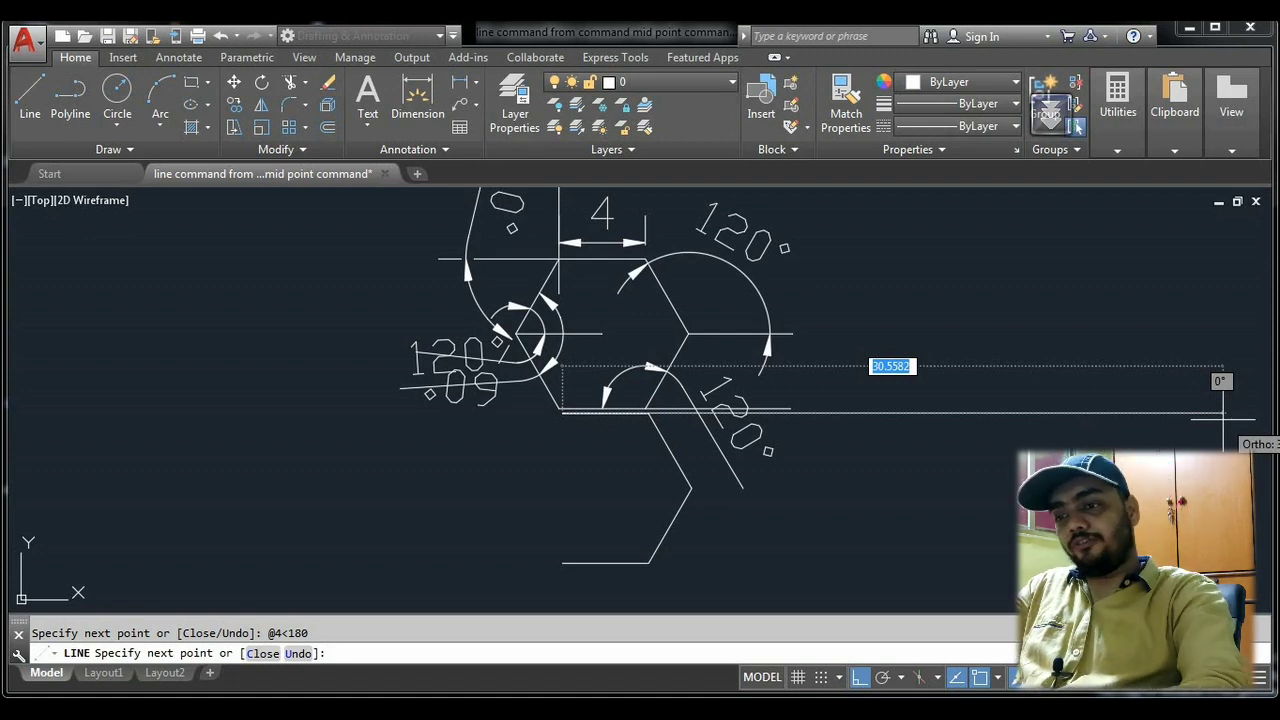
key(F8)
text(4)
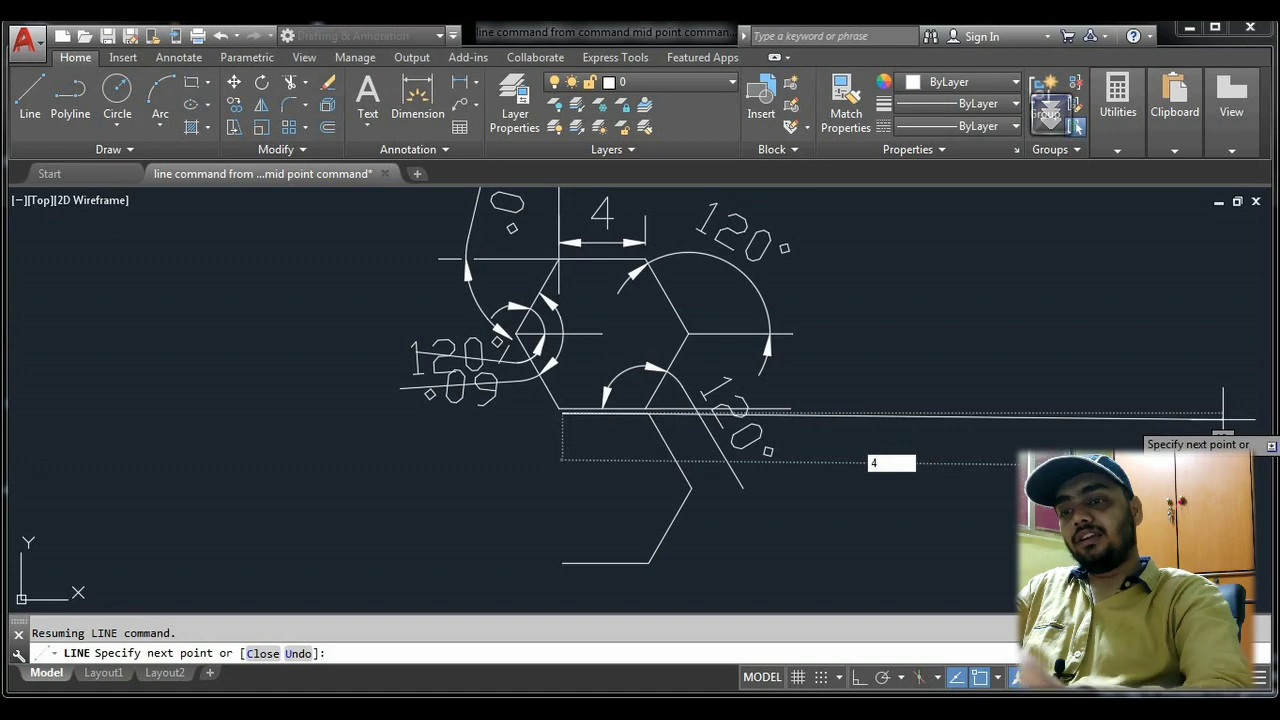
key(Tab)
text(24)
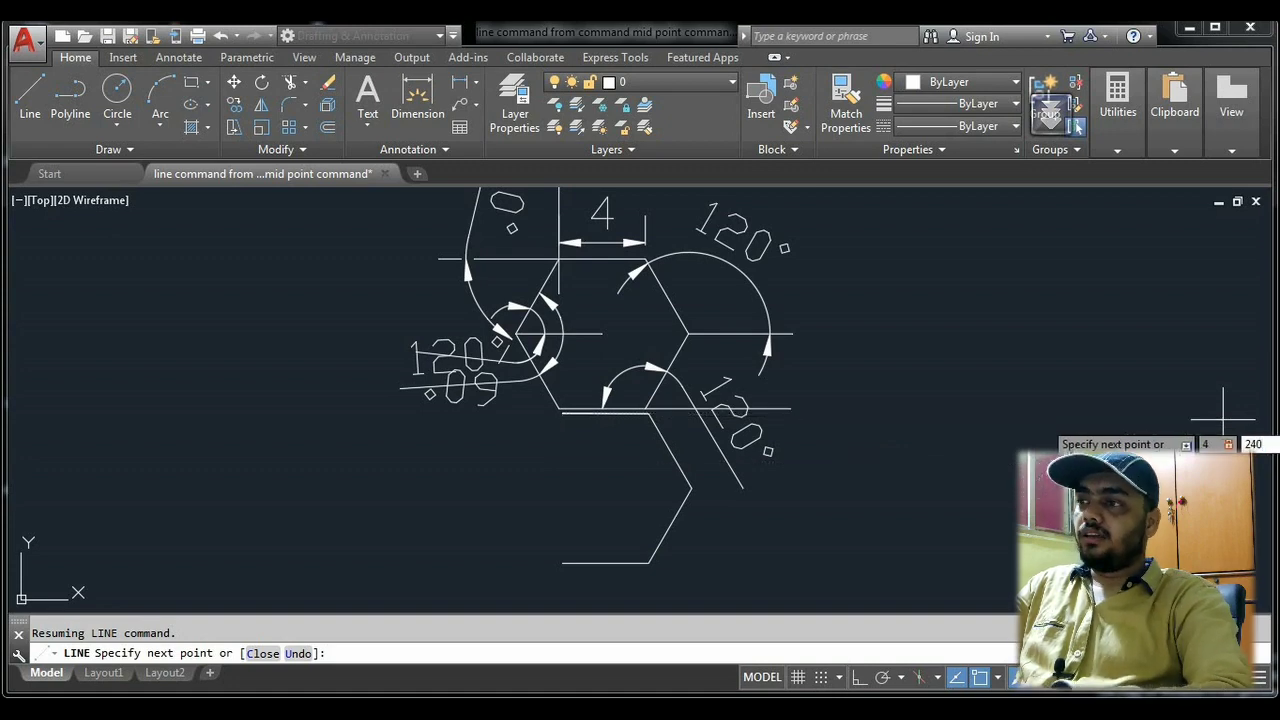
key(Return)
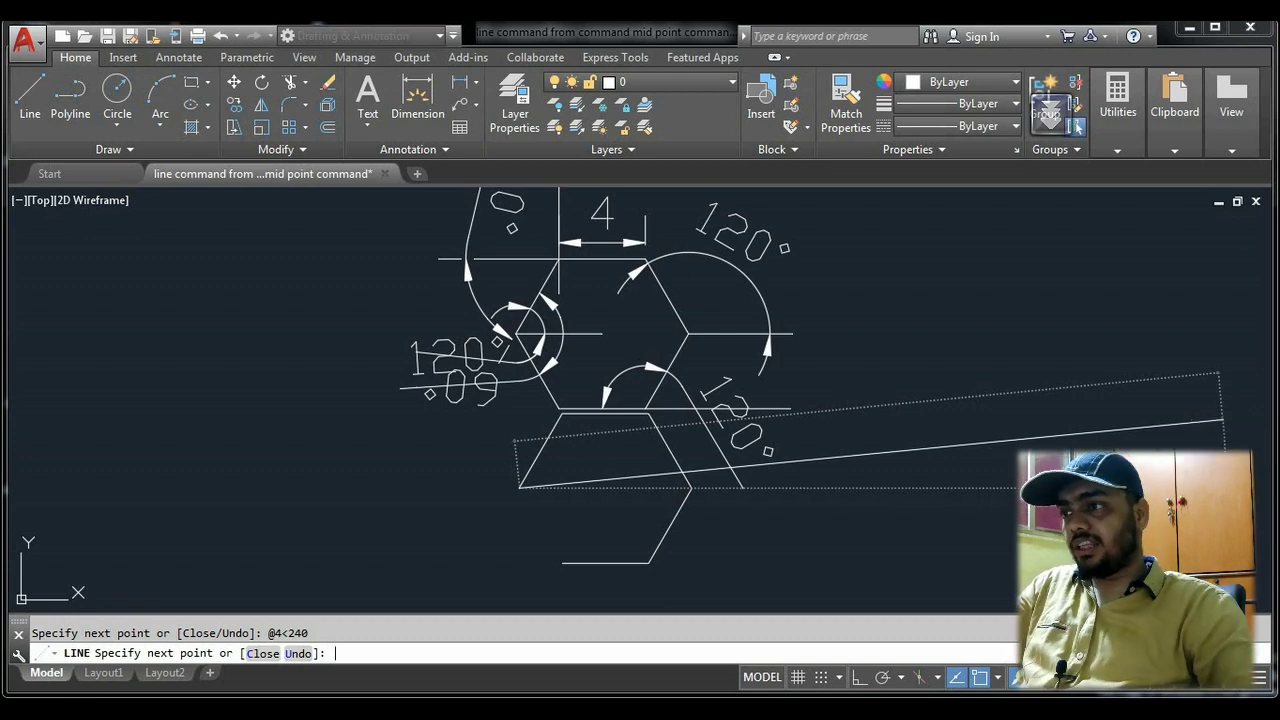
key(Return)
scroll(508, 333, up, 3)
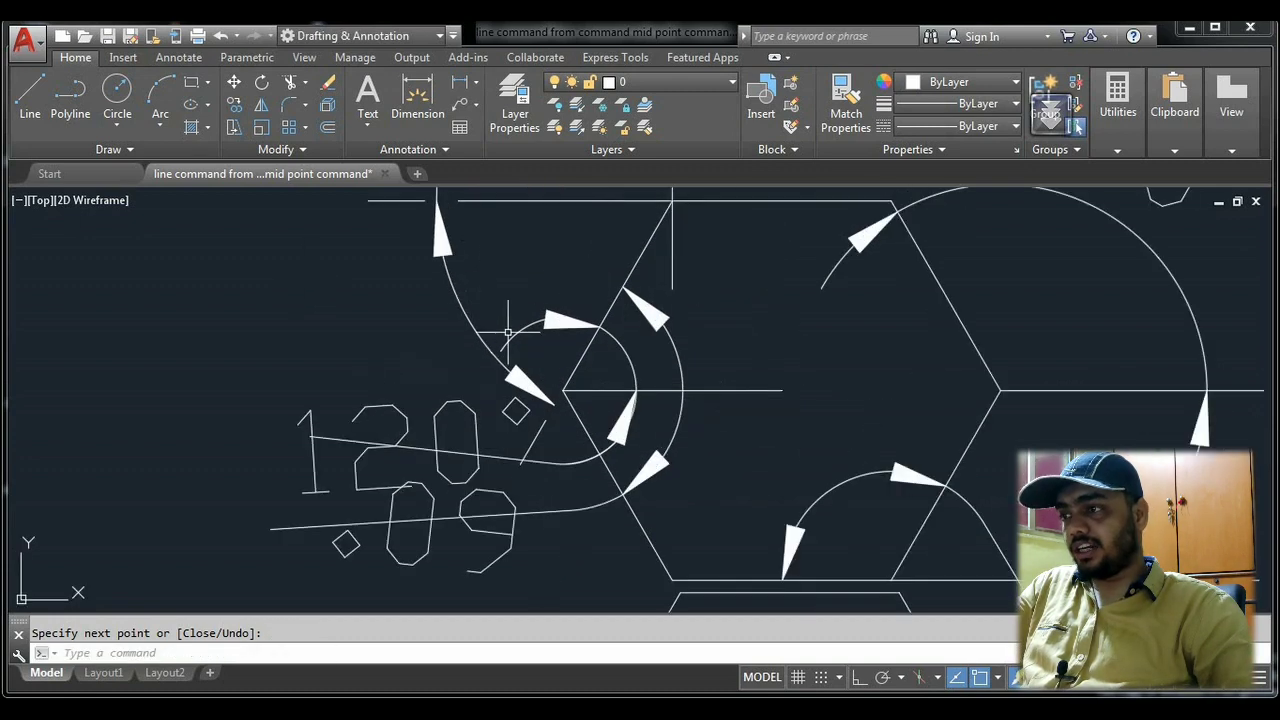
Step: Erase the stray lines, arcs and numerals near the hexagons
click(515, 543)
click(412, 402)
key(Delete)
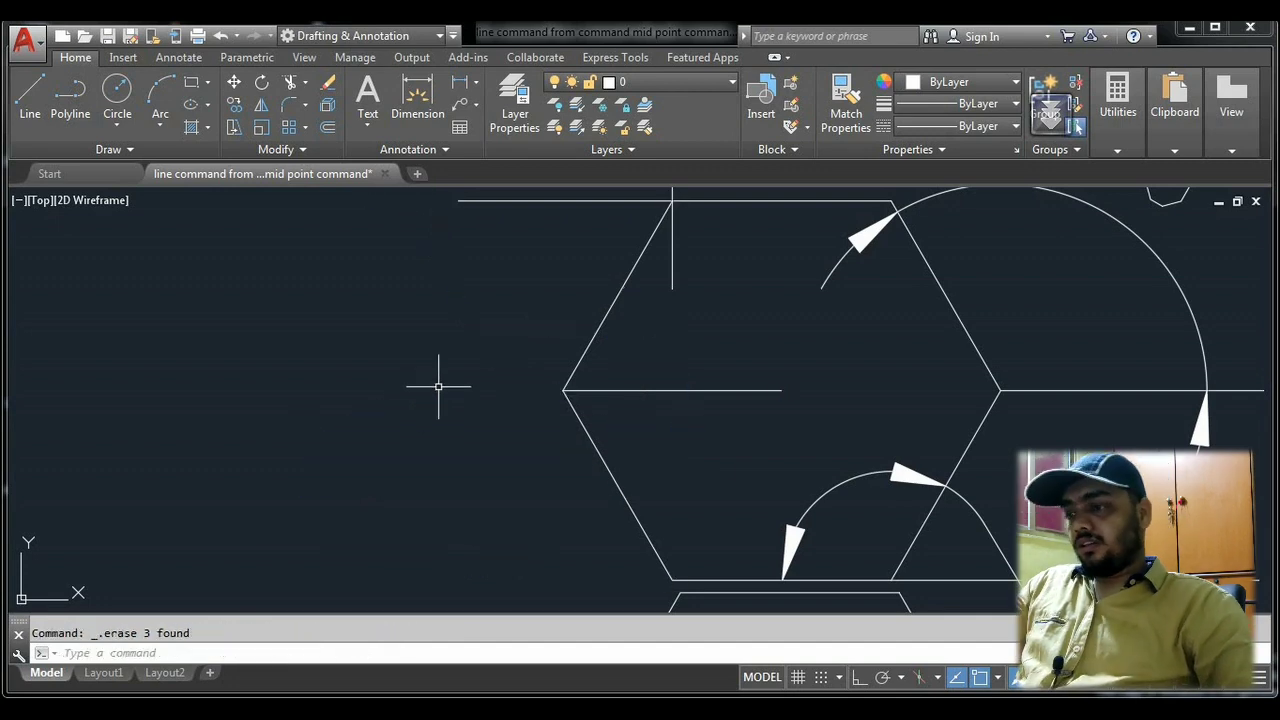
scroll(494, 408, up, 1)
scroll(499, 428, up, 1)
Step: Start a new line at the upper hexagon's left vertex
key(Return)
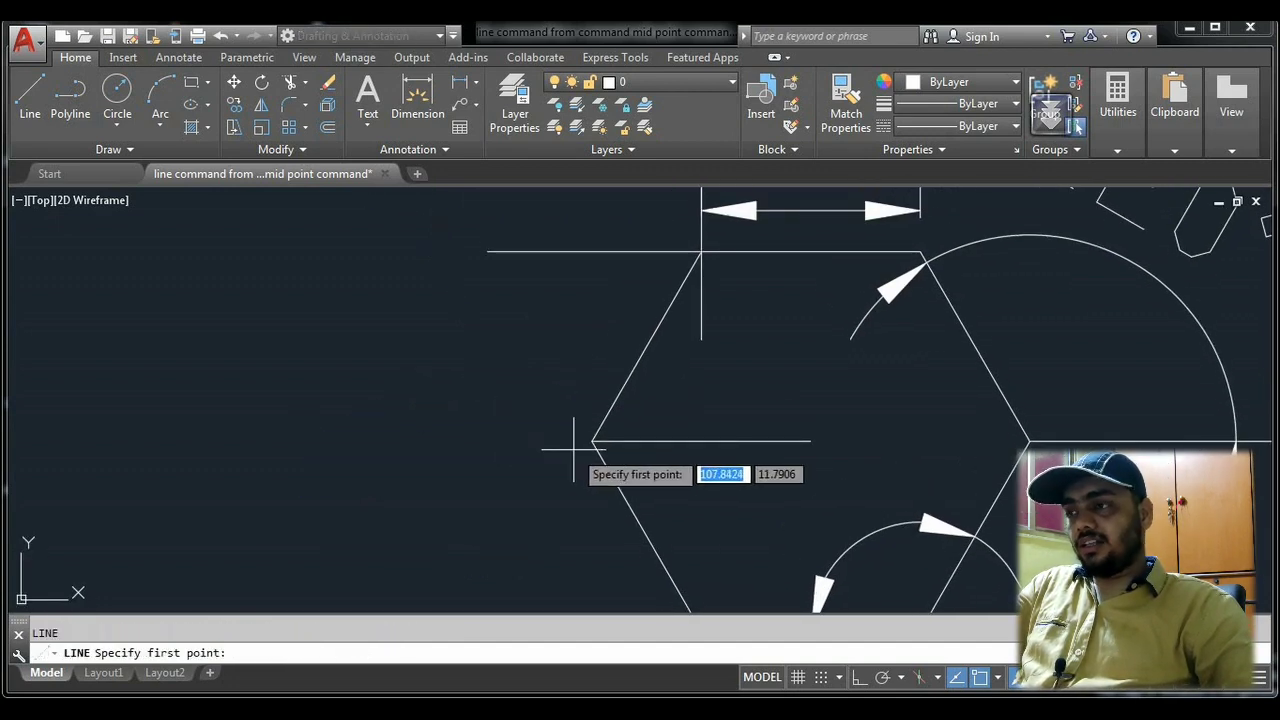
click(592, 440)
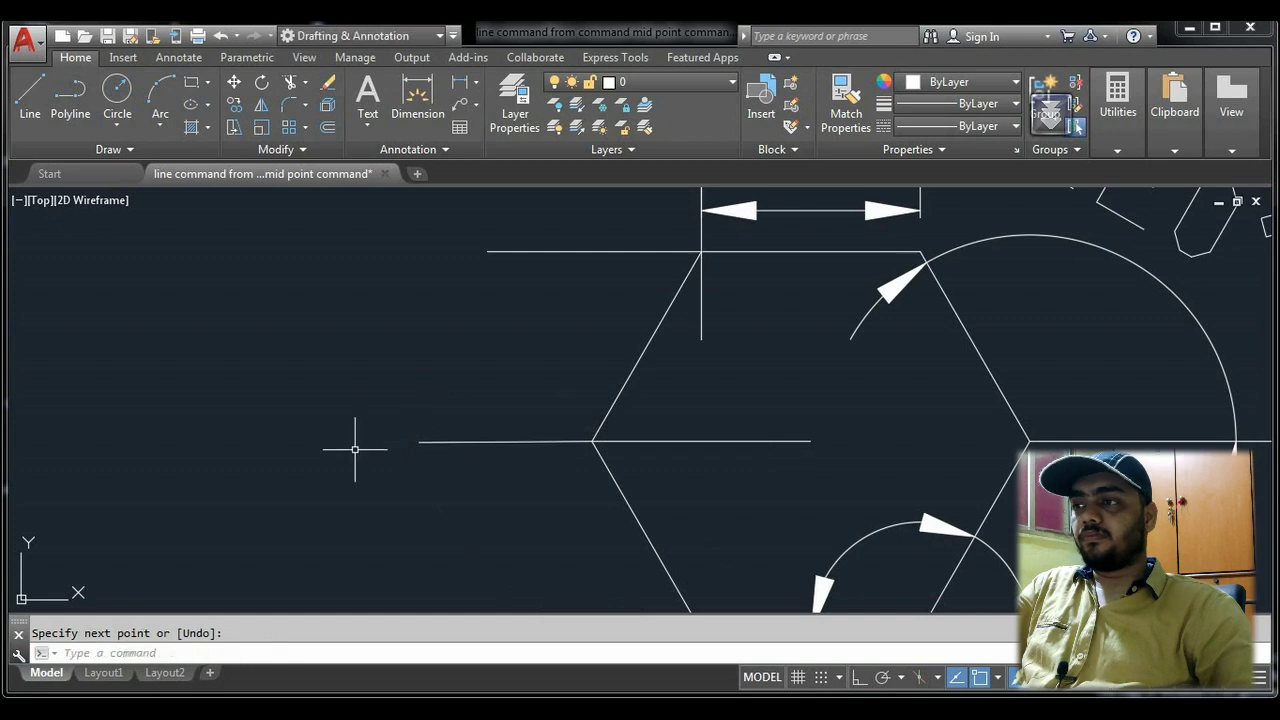
middle_drag(726, 482, 677, 351)
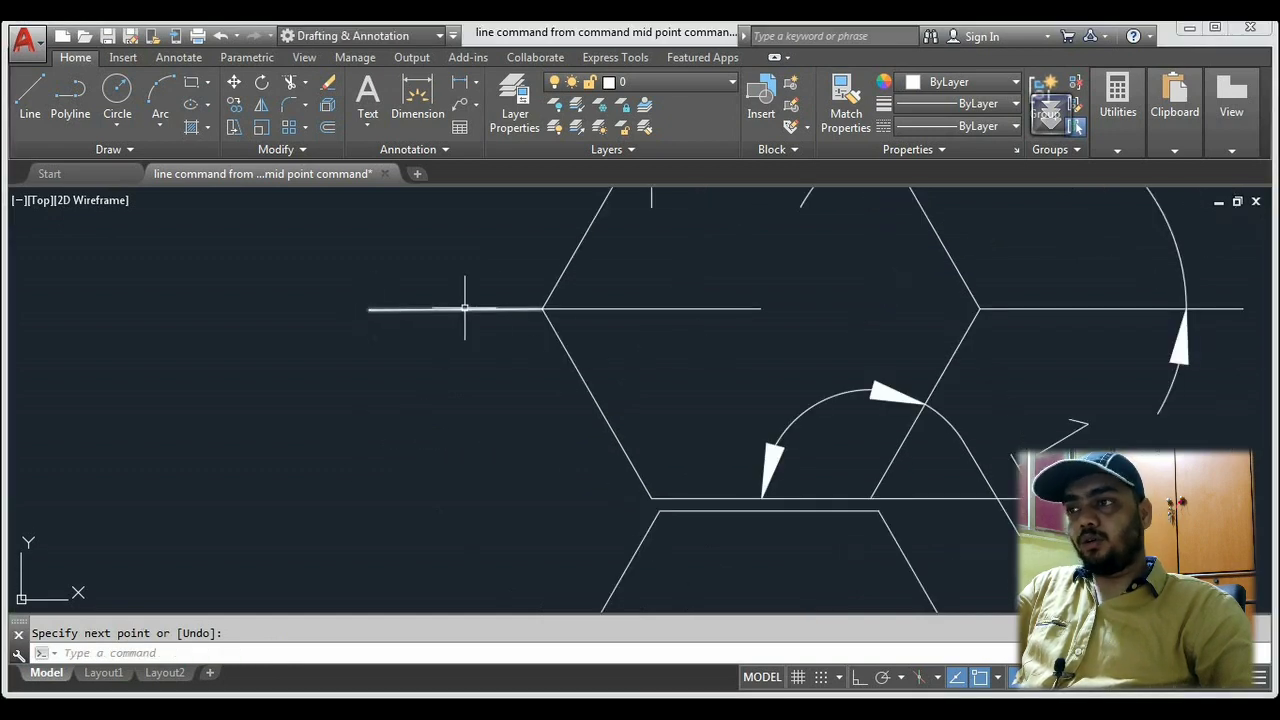
click(760, 309)
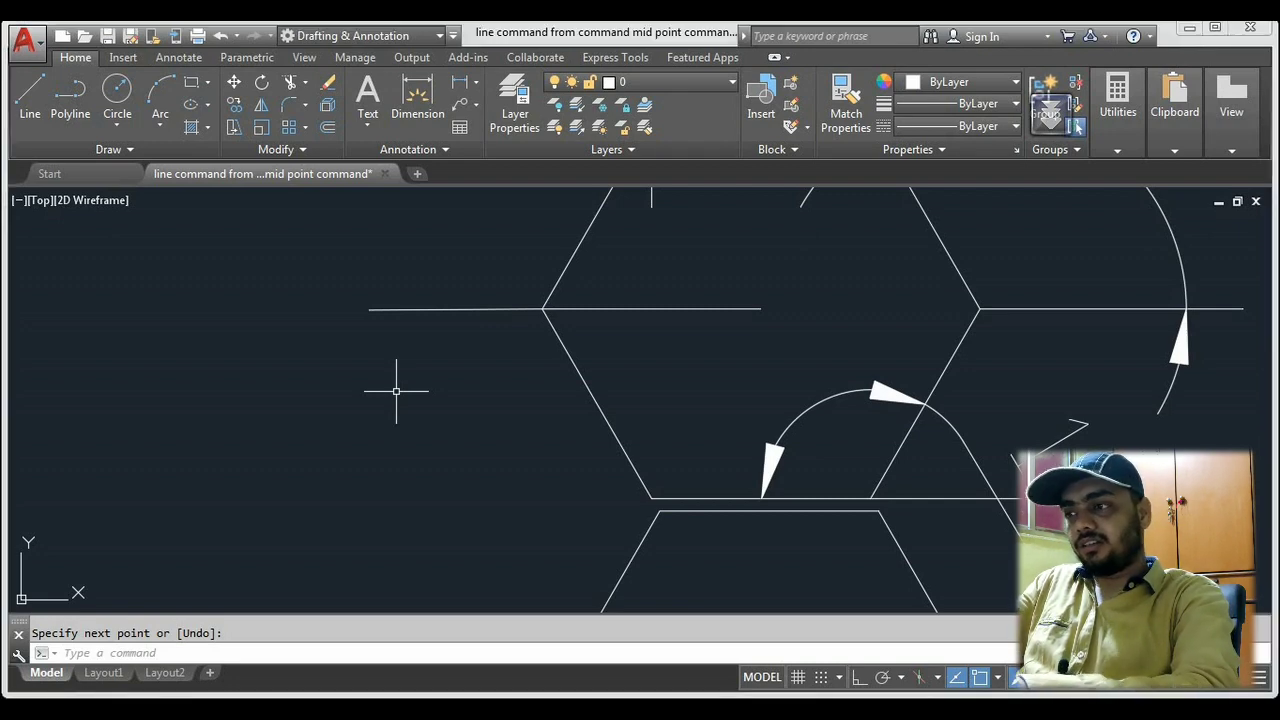
Step: Evaluate the expression 12+100 with transparent 'CAL during the line, then end the line
text(1)
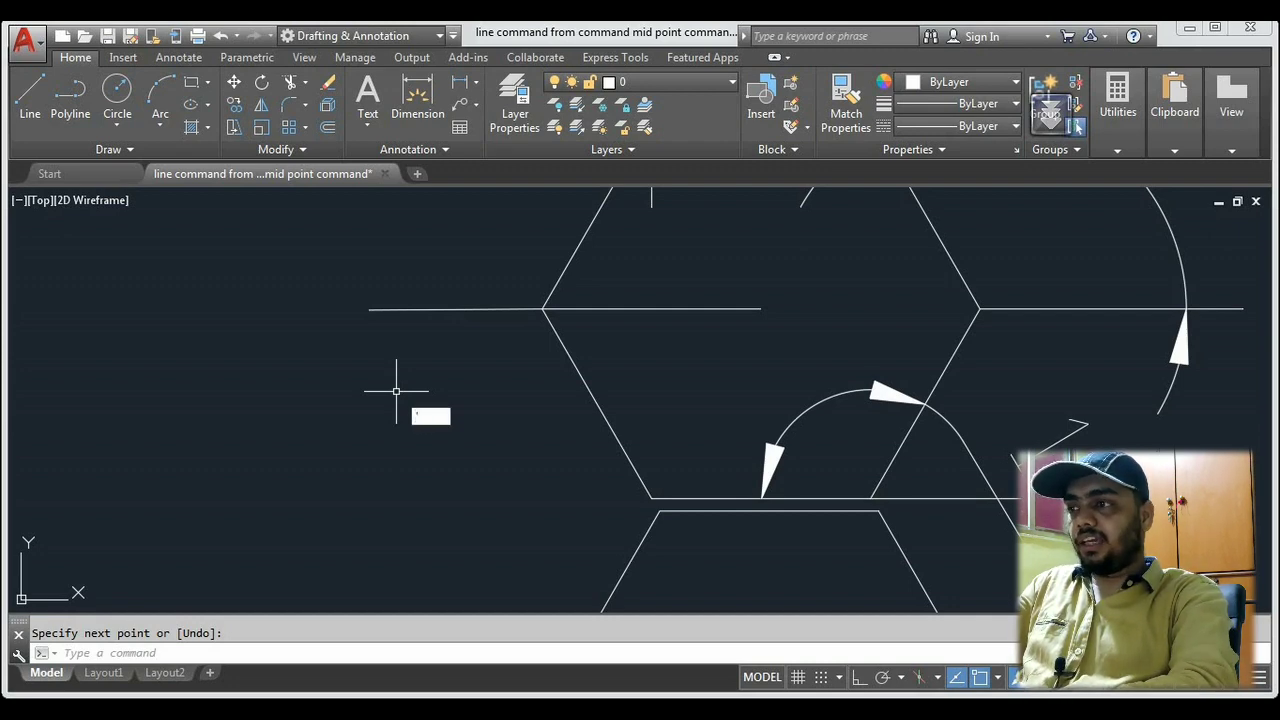
text(cal)
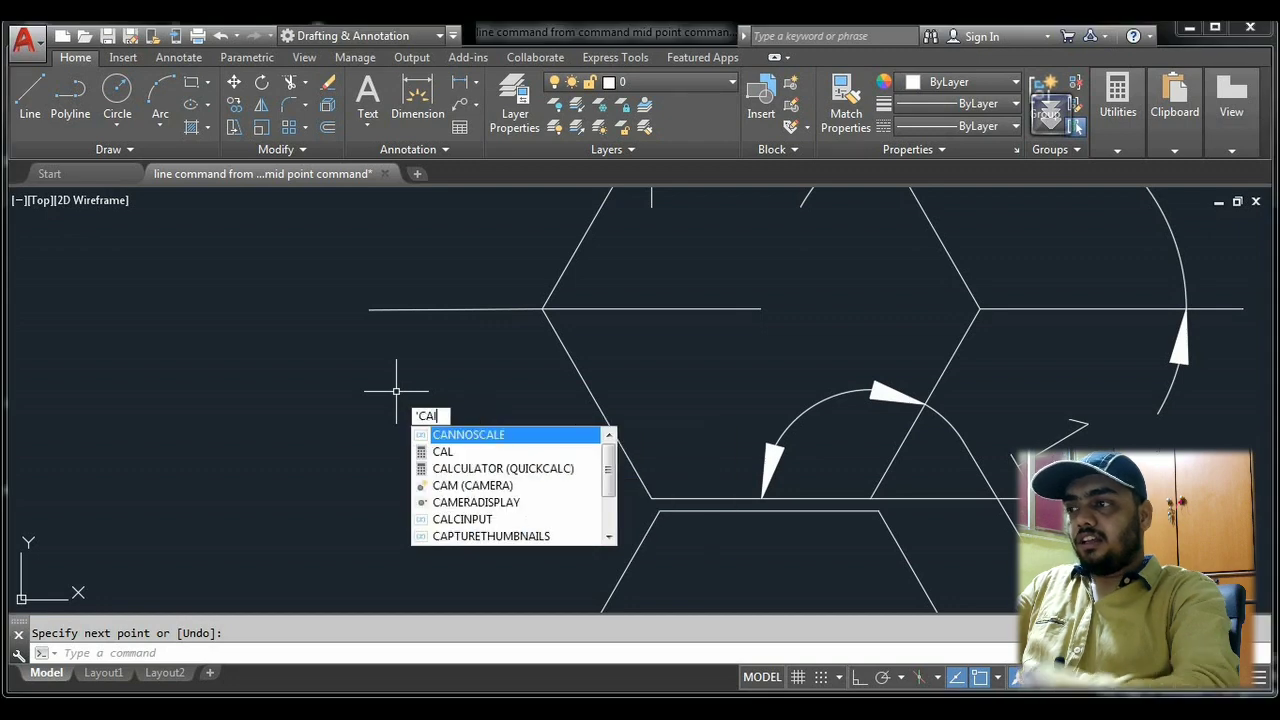
text(l)
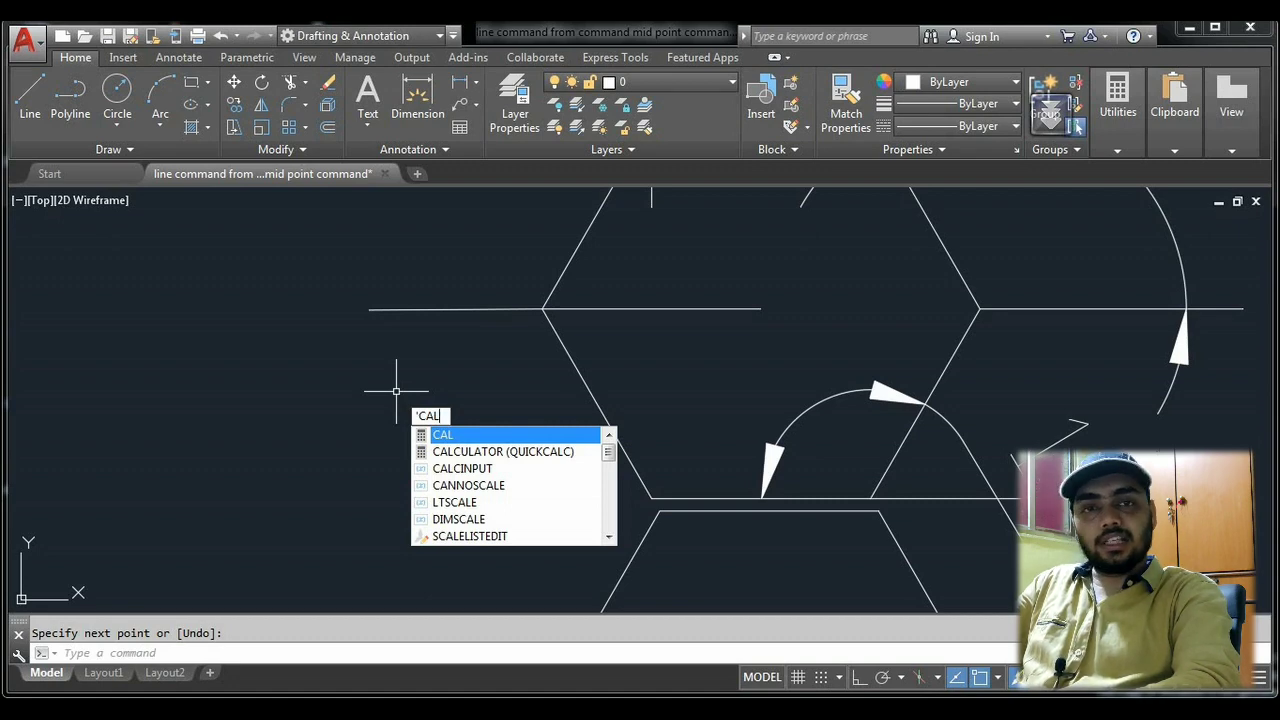
key(Return)
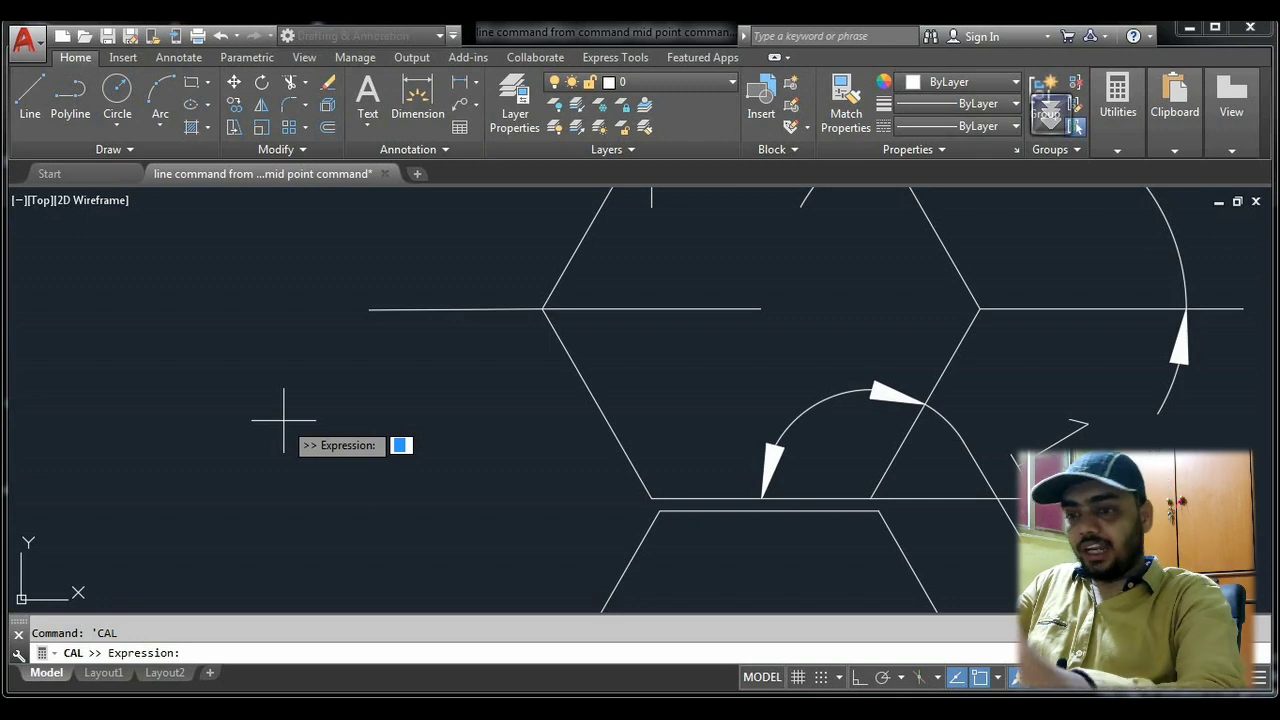
text(12)
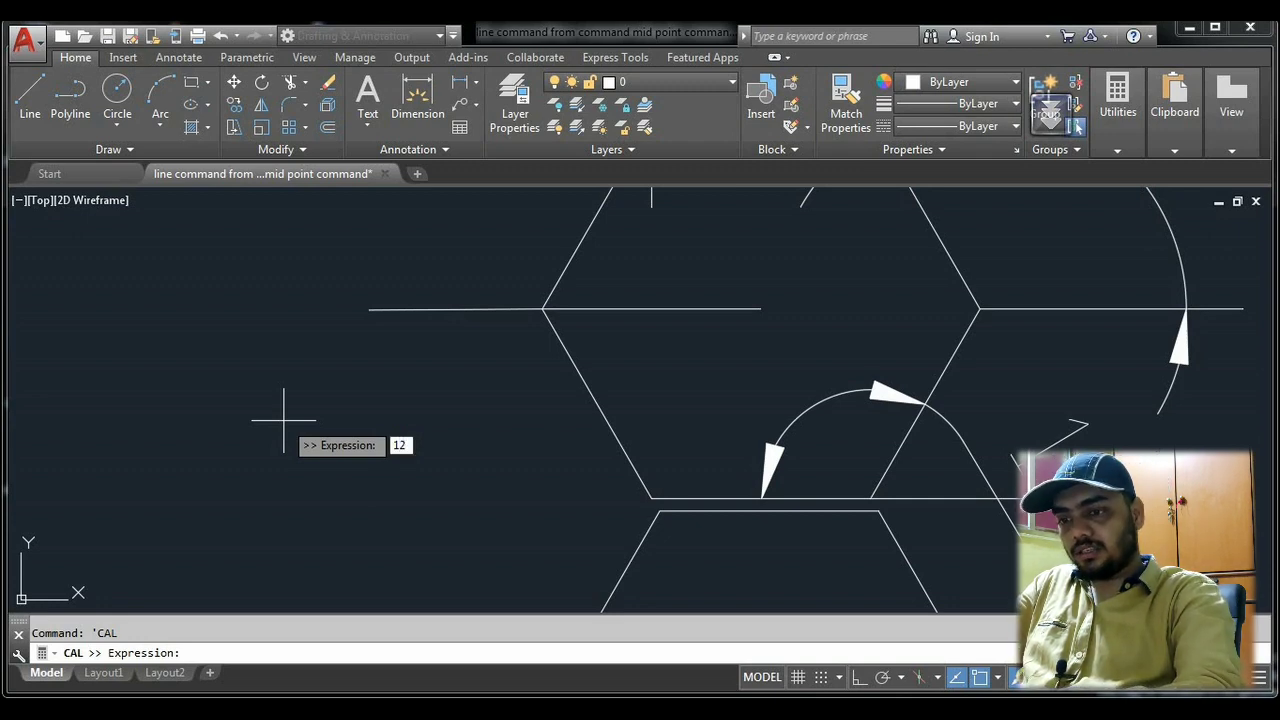
text(+100)
key(Return)
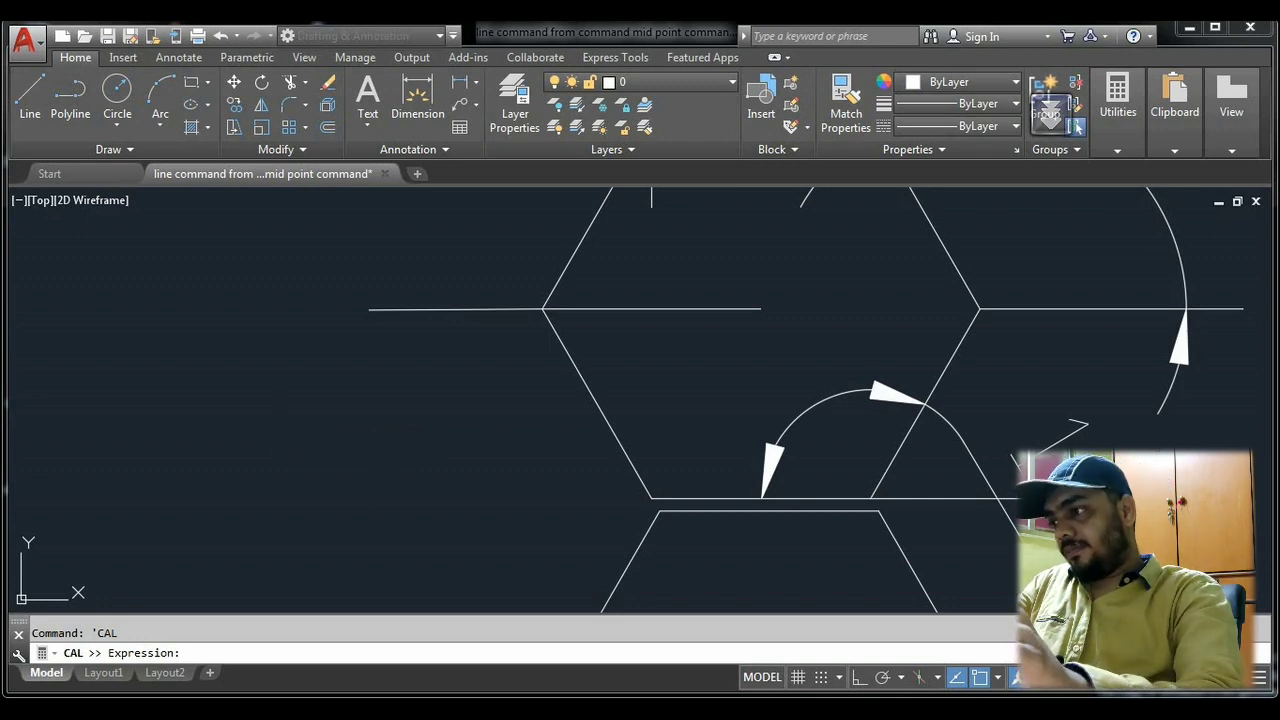
key(Escape)
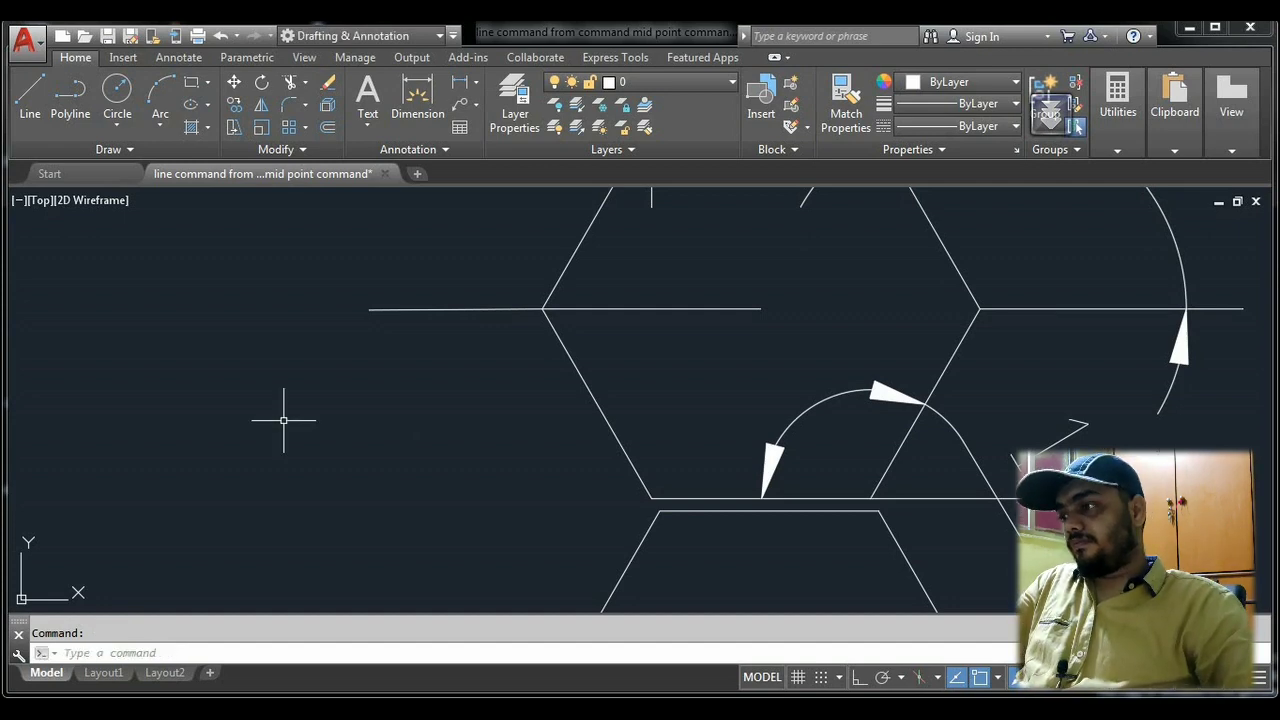
scroll(166, 594, up, 3)
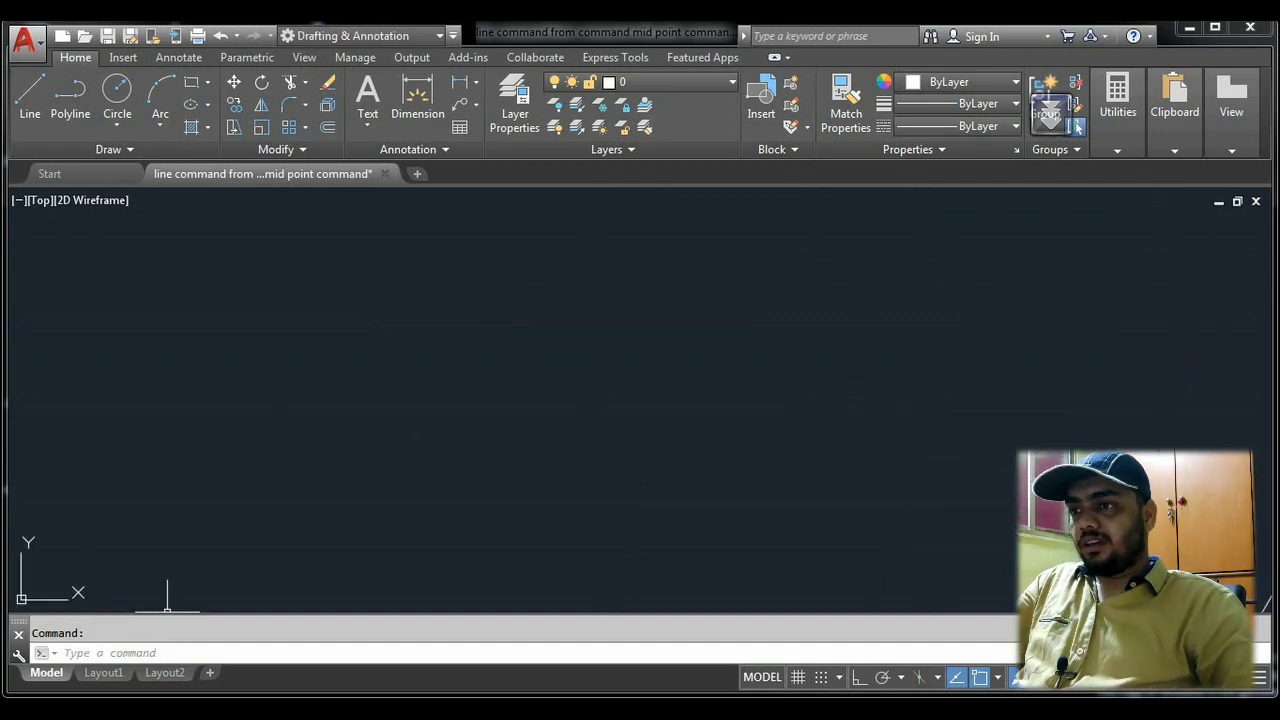
scroll(287, 600, down, 5)
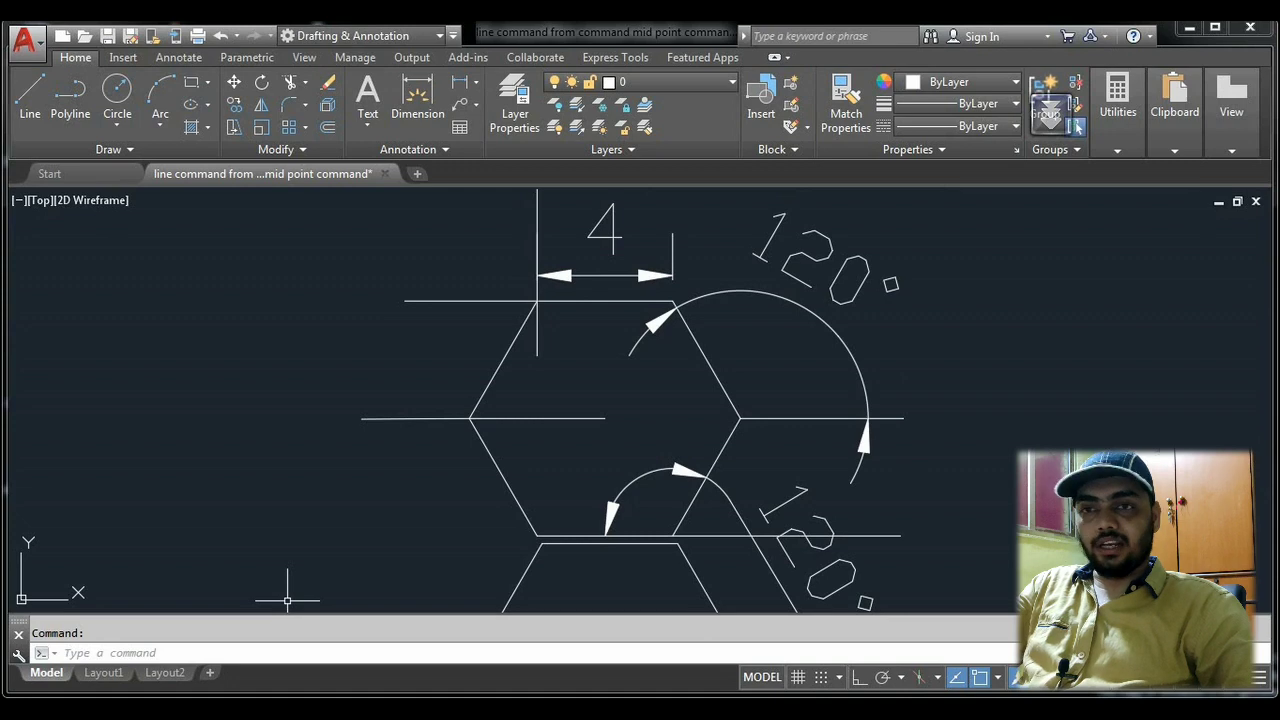
key(F2)
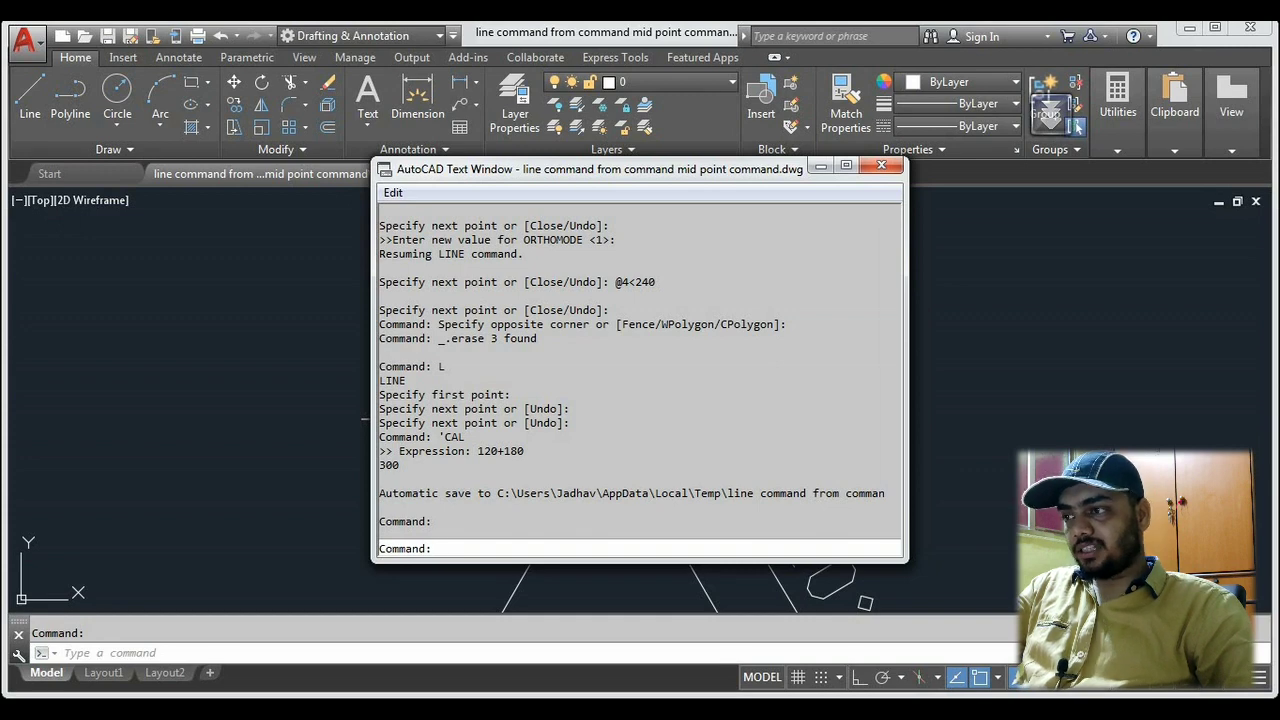
mouse_move(524, 451)
mouse_down()
mouse_move(399, 451)
mouse_move(379, 465)
mouse_up()
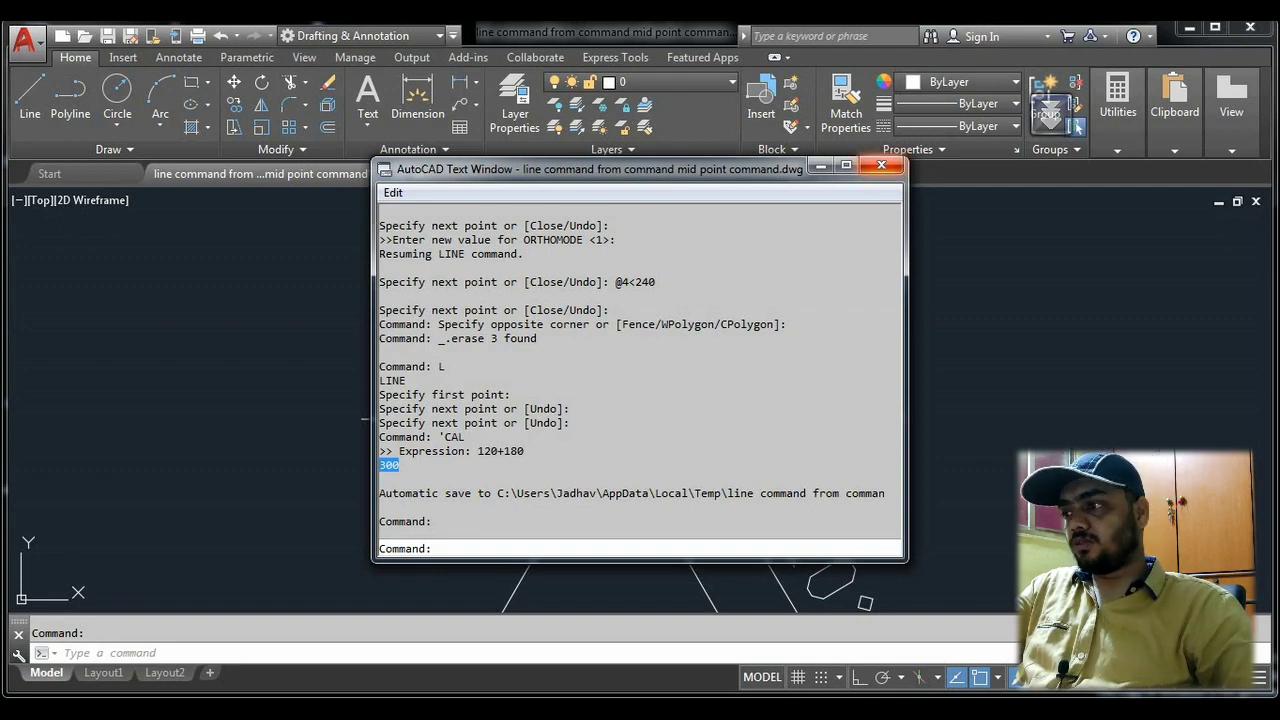
click(881, 165)
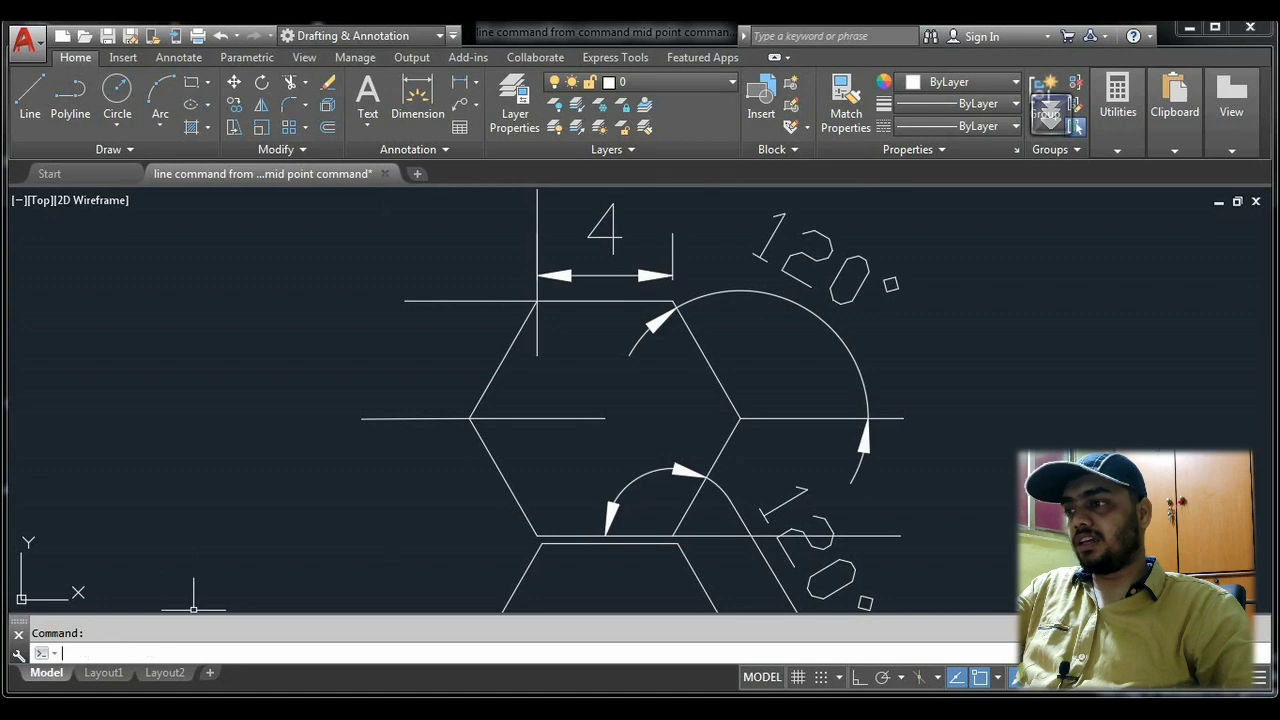
Step: Close the lower hexagon with a 4-unit line at 300° from its open endpoint
scroll(386, 500, down, 2)
middle_drag(400, 528, 338, 390)
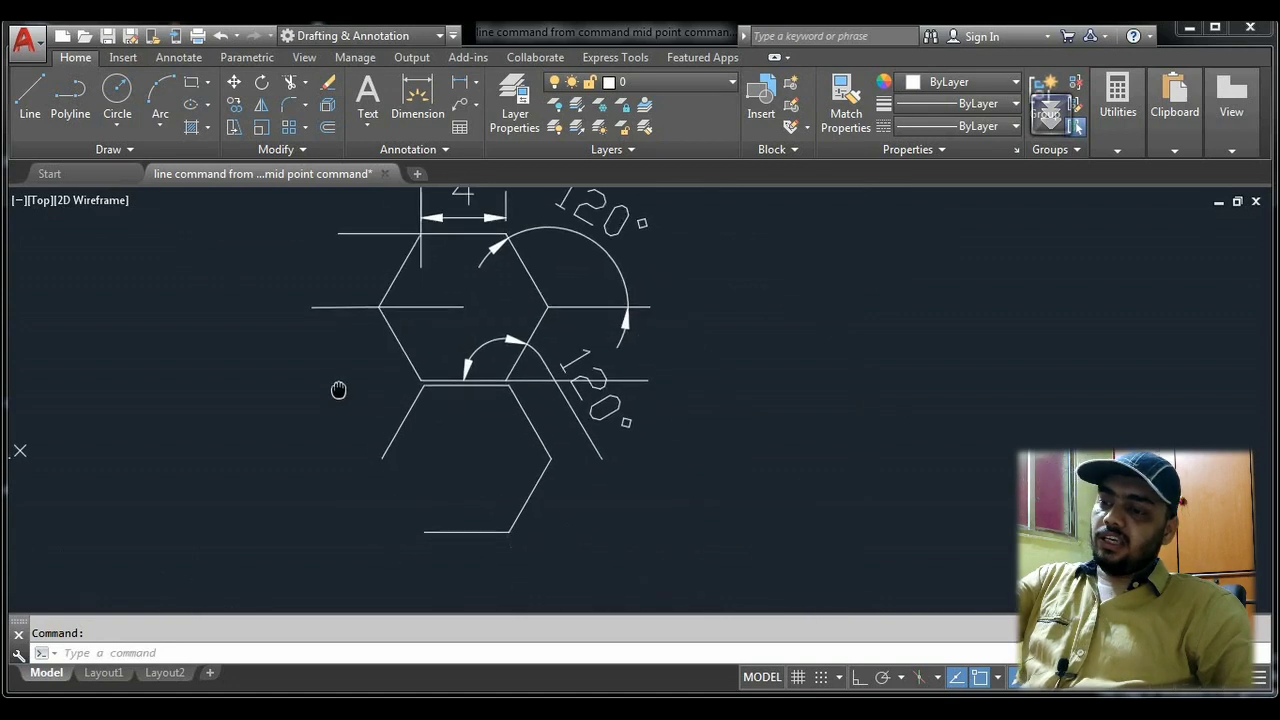
text(l)
key(Return)
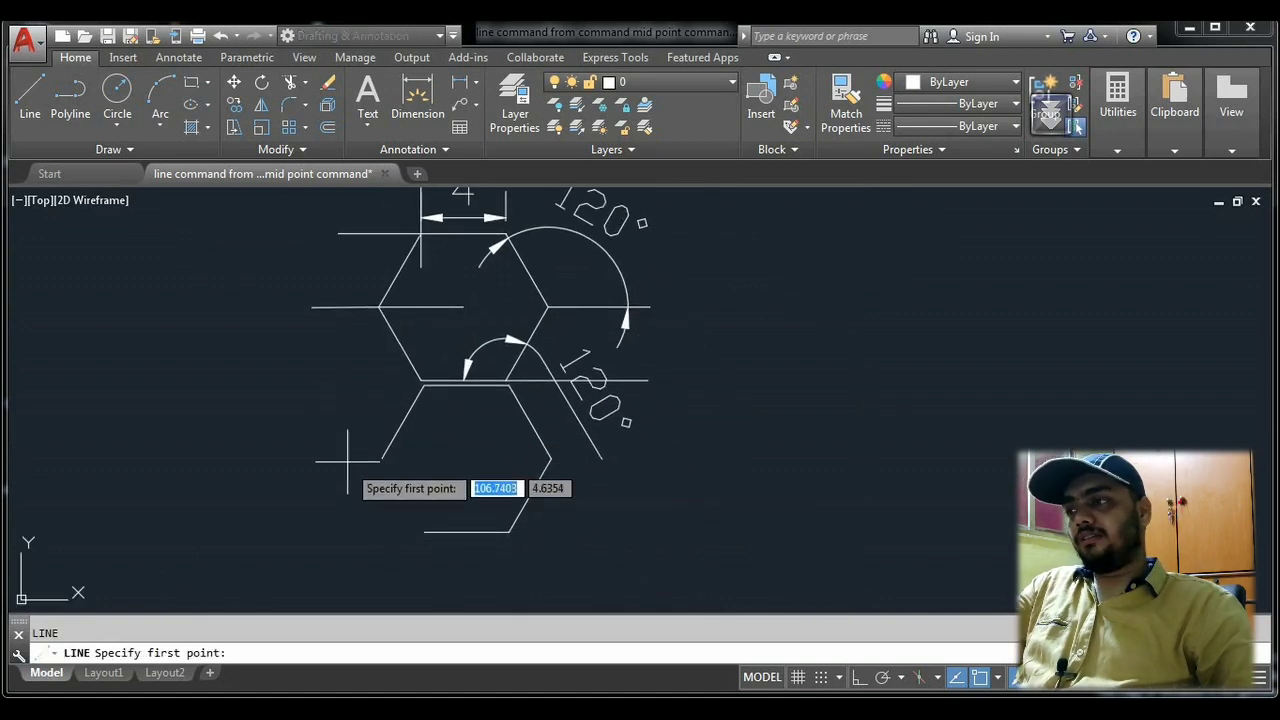
click(381, 458)
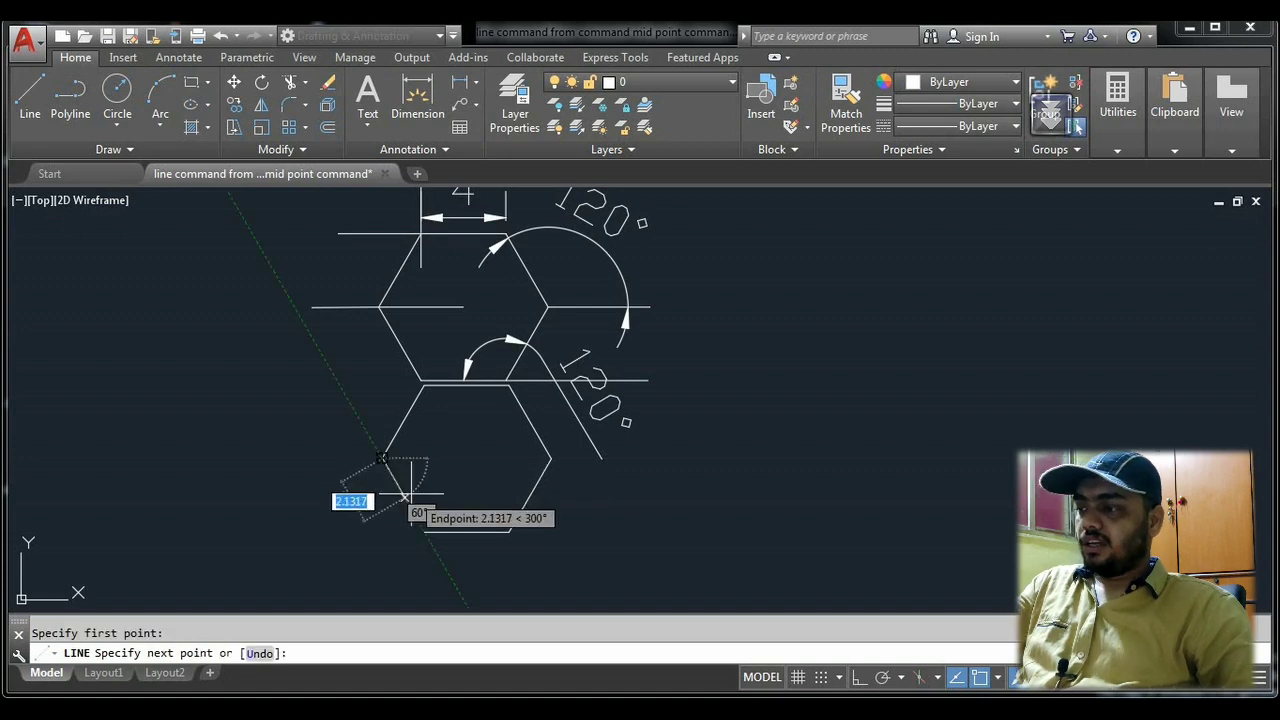
middle_click(405, 497)
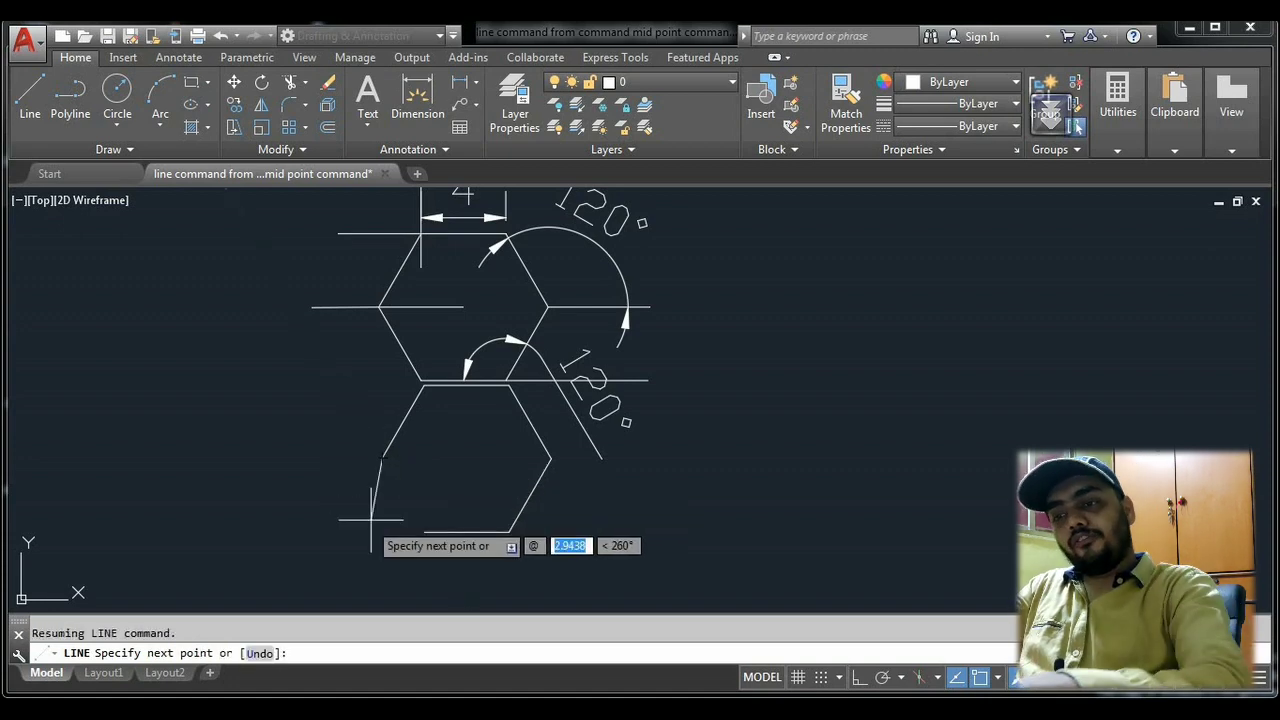
text(4)
key(Tab)
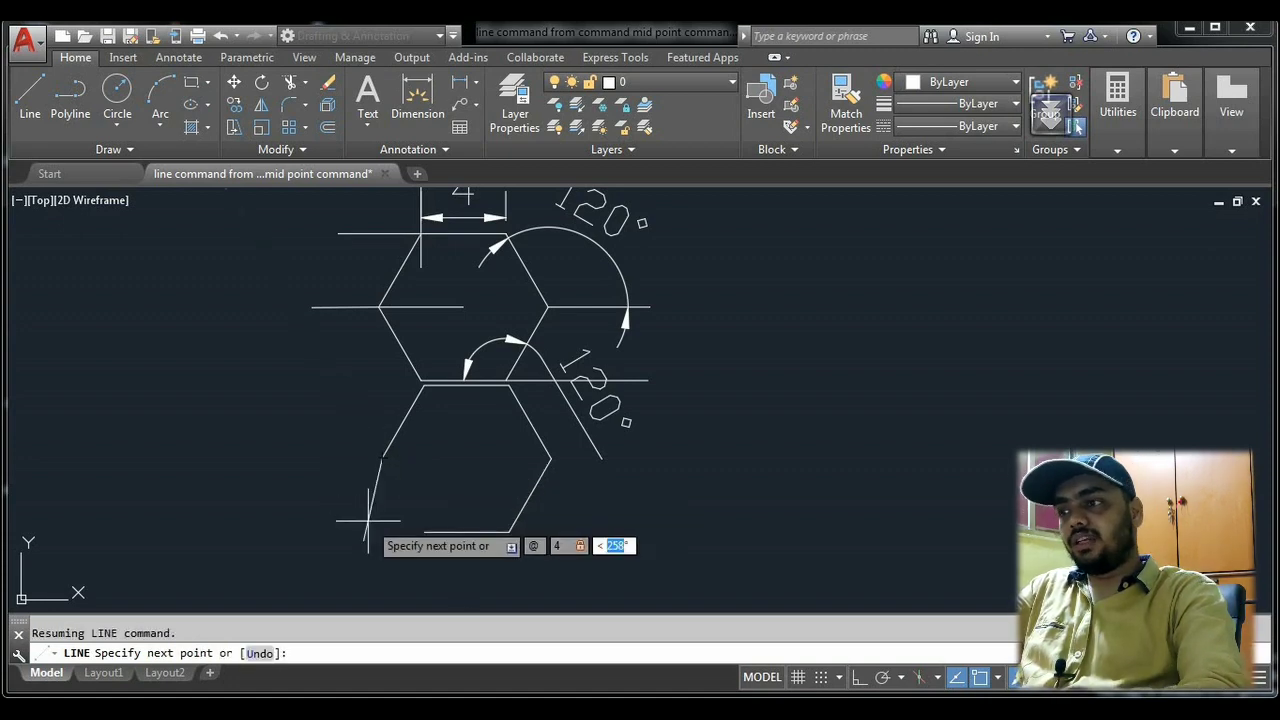
text(300)
key(Return)
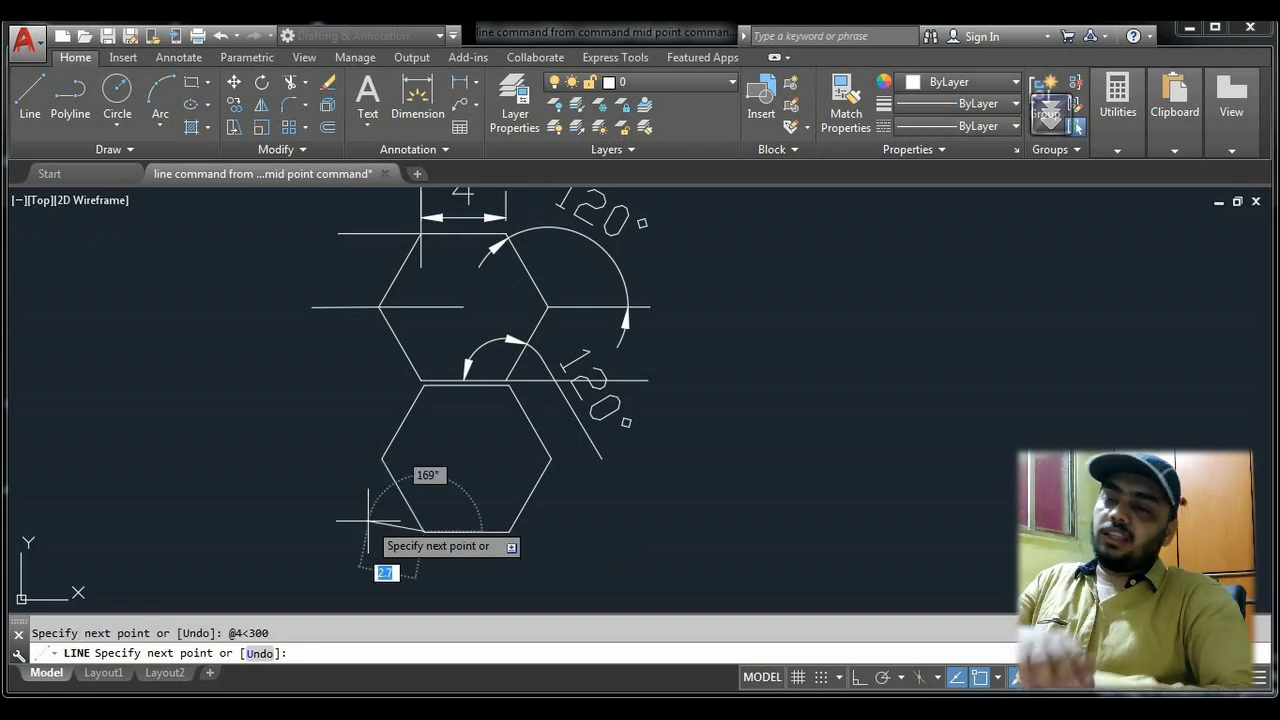
key(Return)
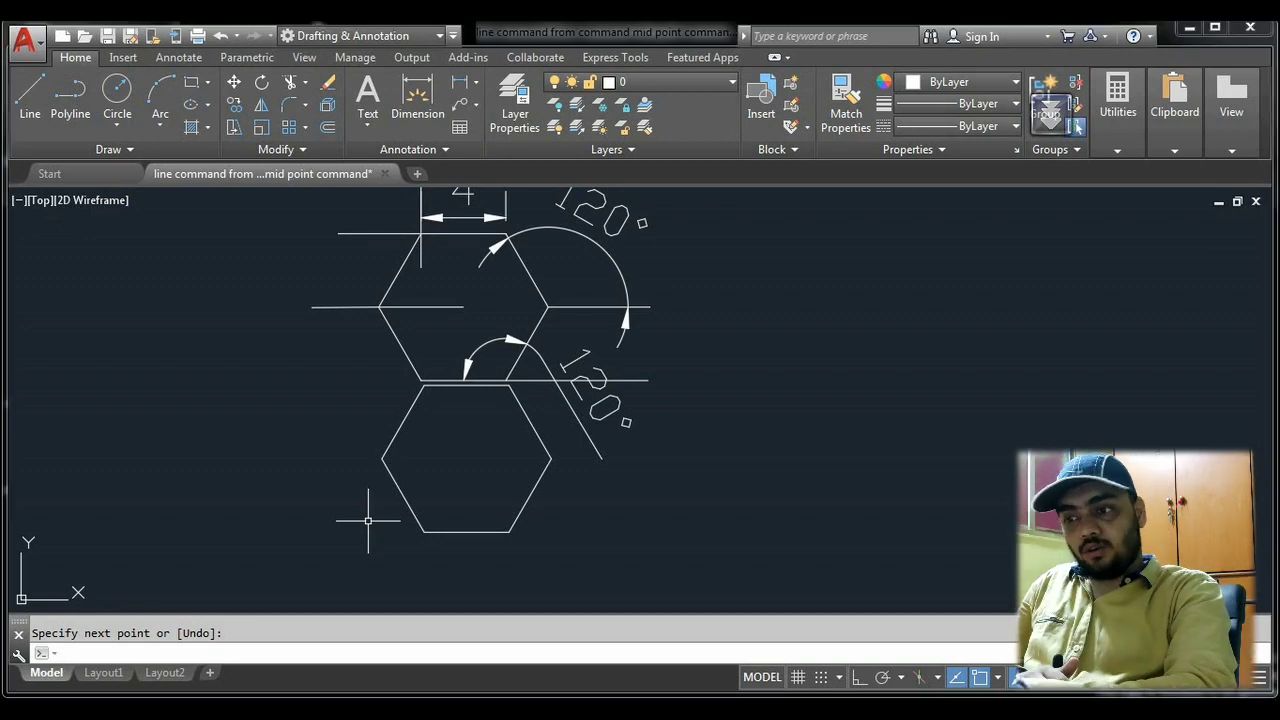
Step: Use 'CAL to evaluate 120+180, giving the 300° angle
text(orth)
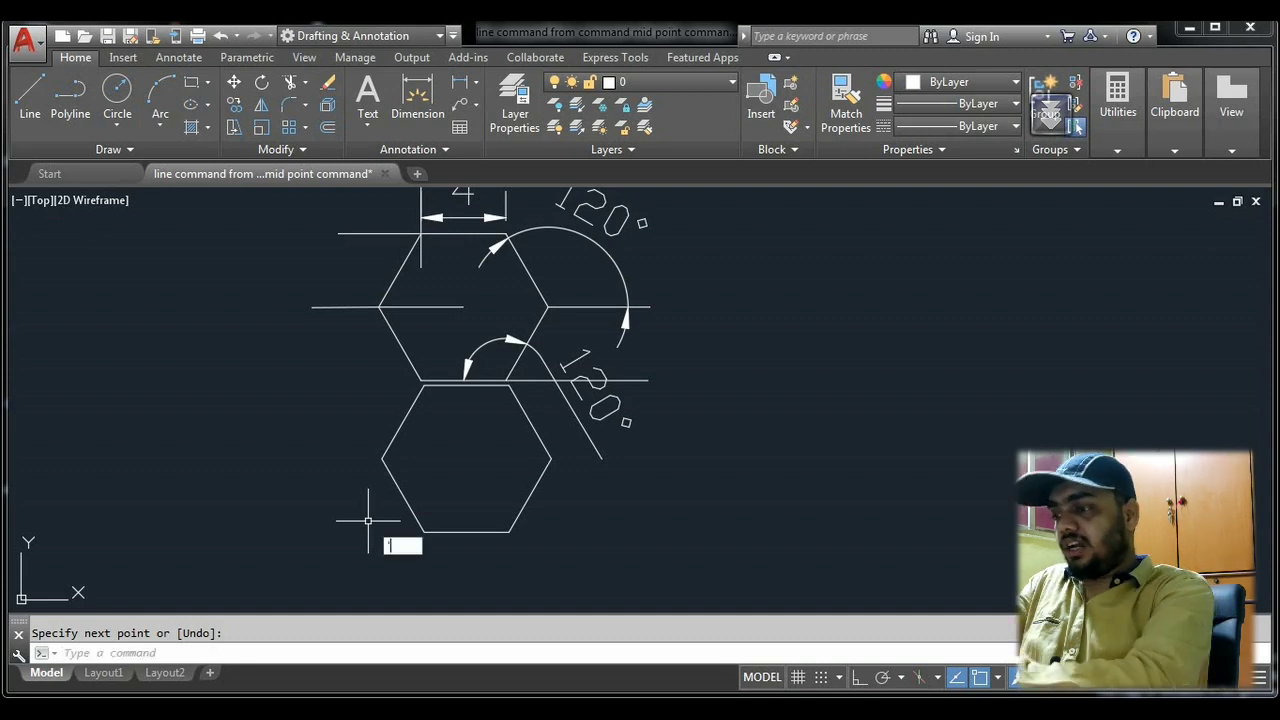
text(omode)
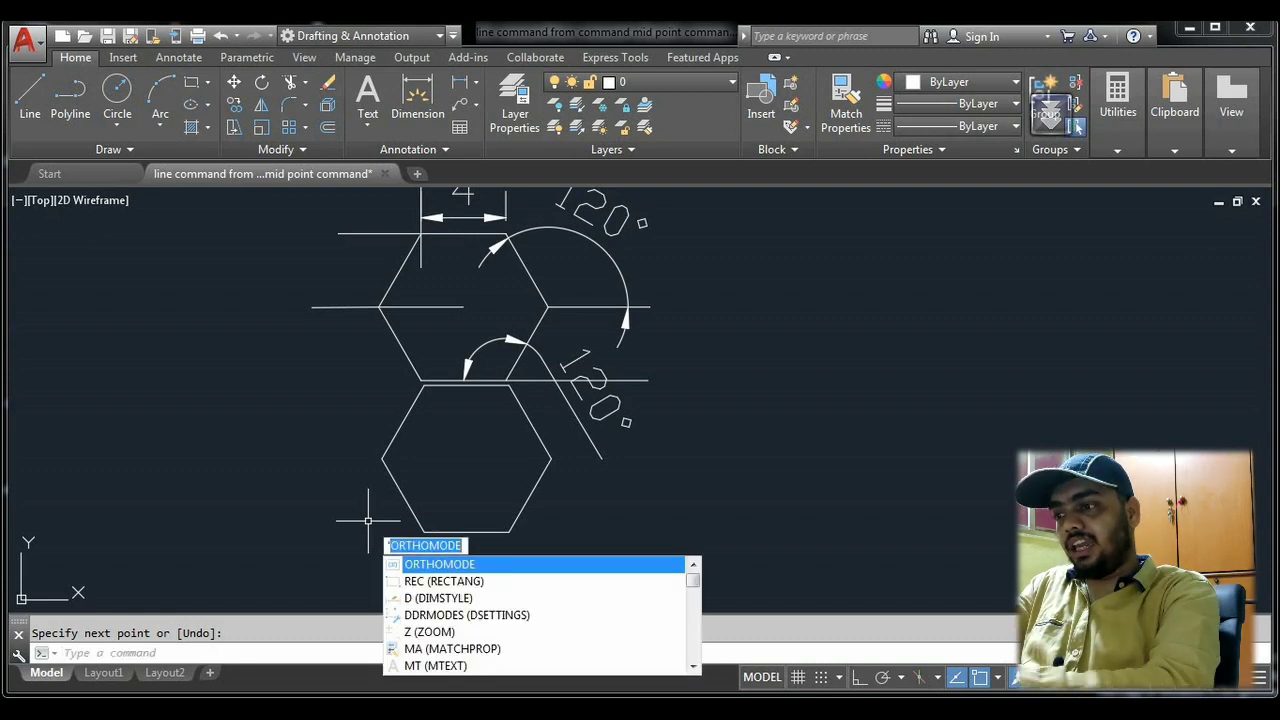
text('cal)
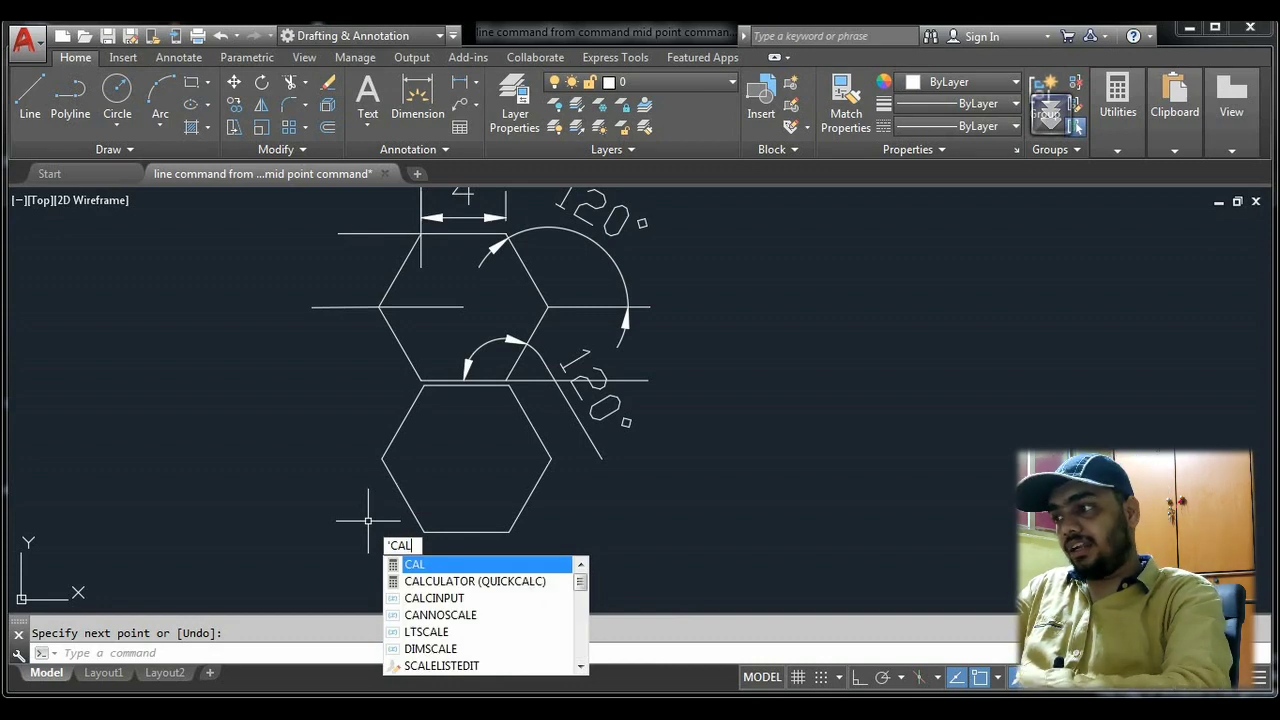
key(Return)
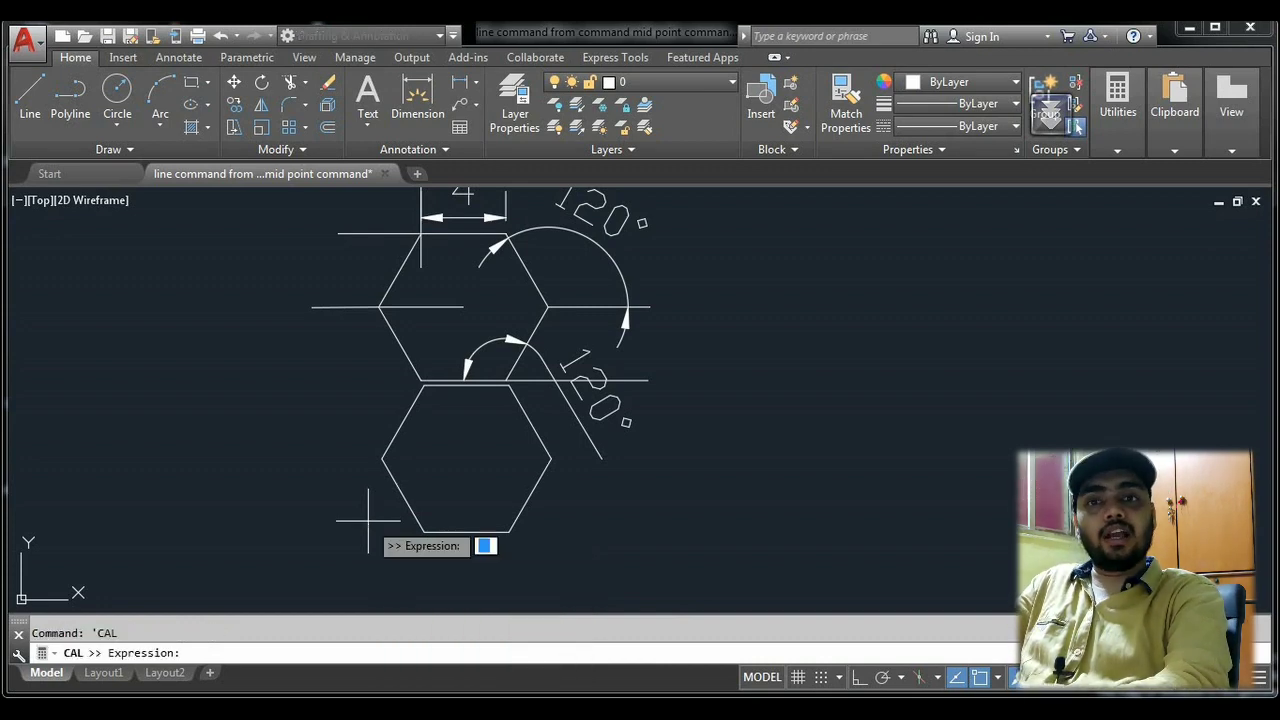
text(1)
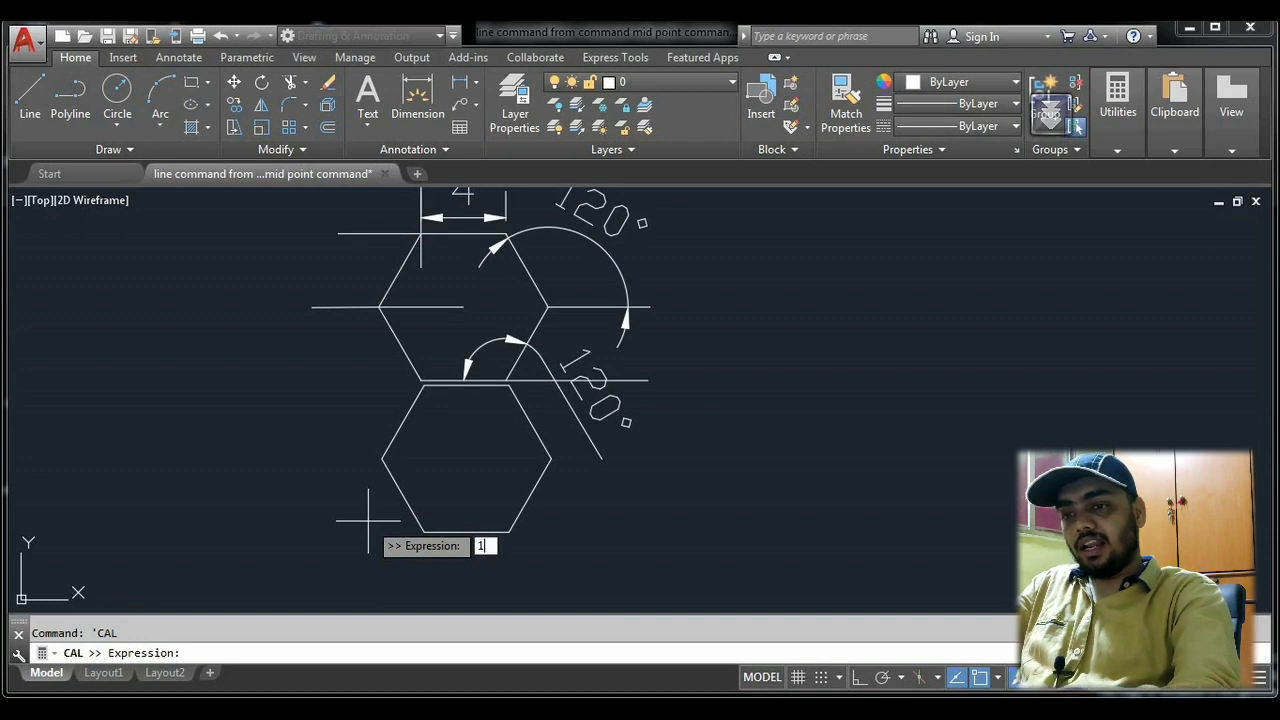
text(20+180)
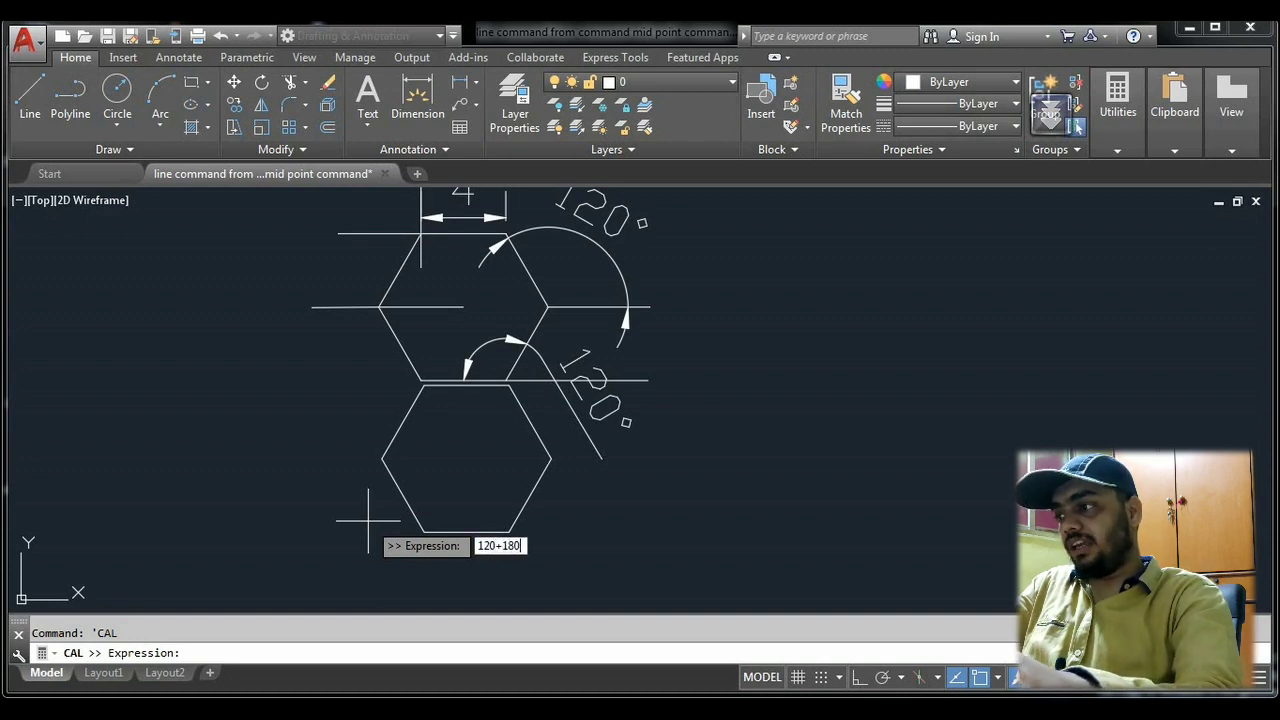
key(Return)
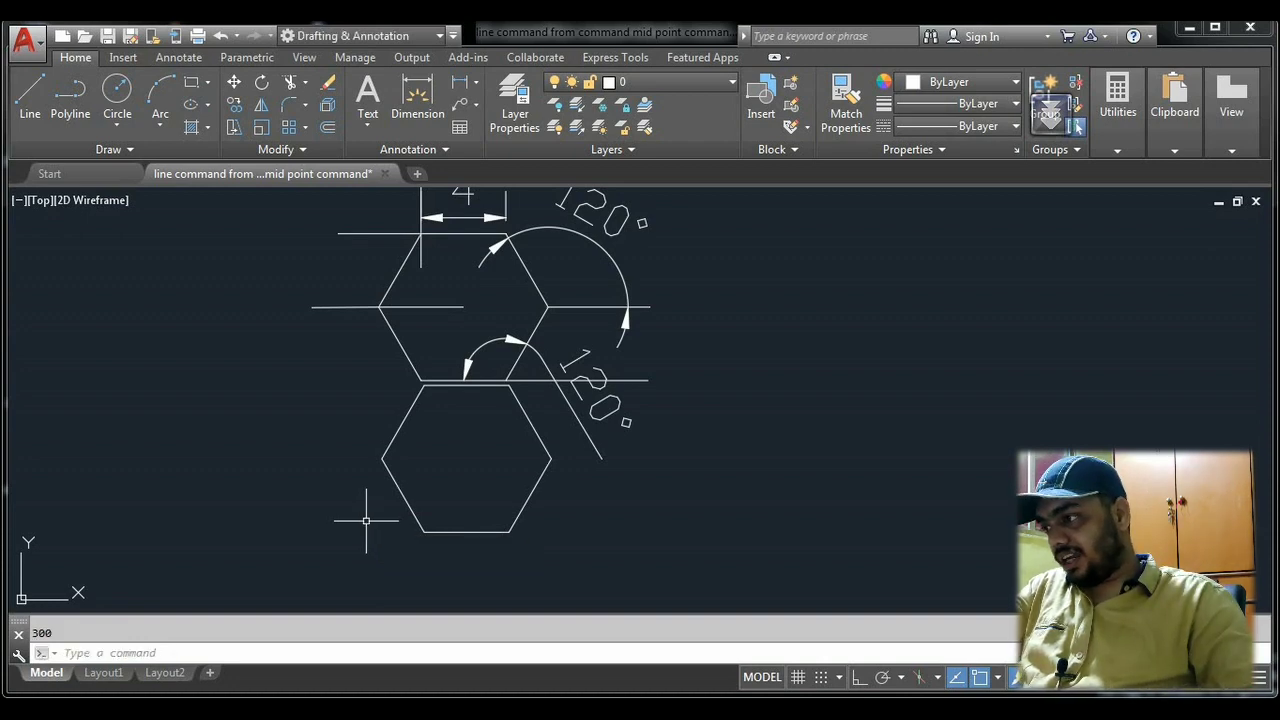